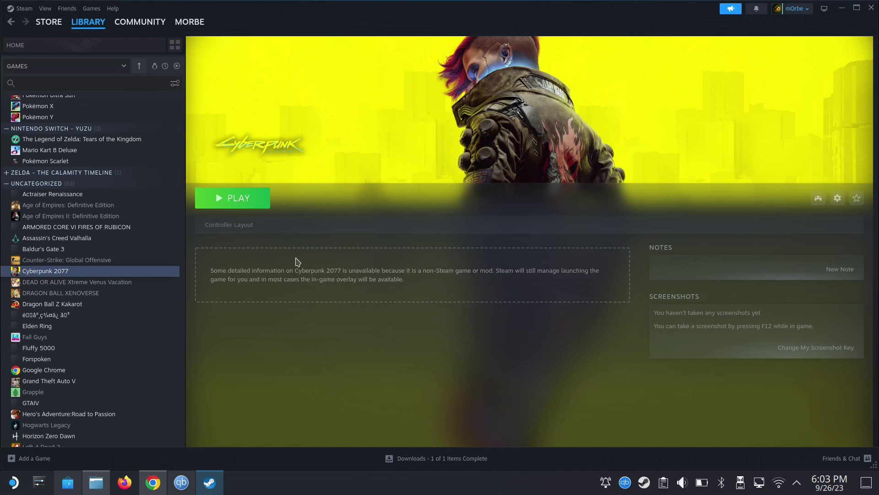
Switch to Chrome and review the channel comments in YouTube Studio for viewer questions about the DLC.
{"action": "left_click", "coordinate": [154, 489]}
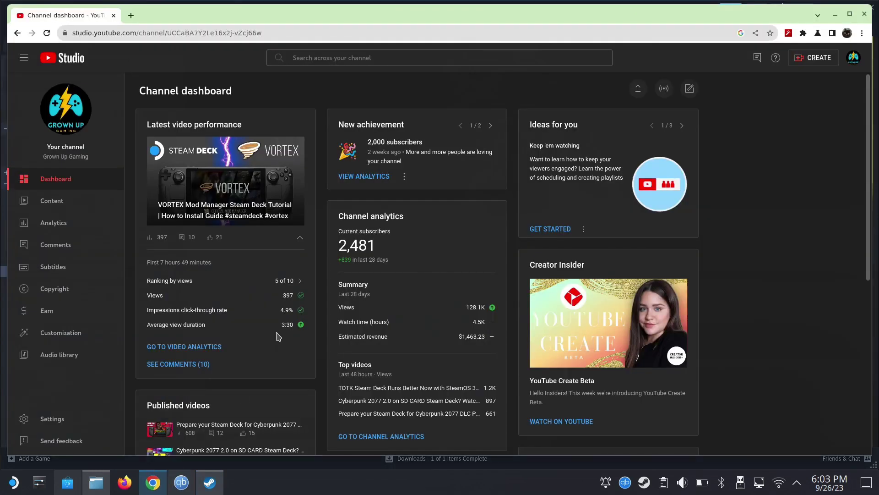
{"action": "left_click", "coordinate": [85, 244]}
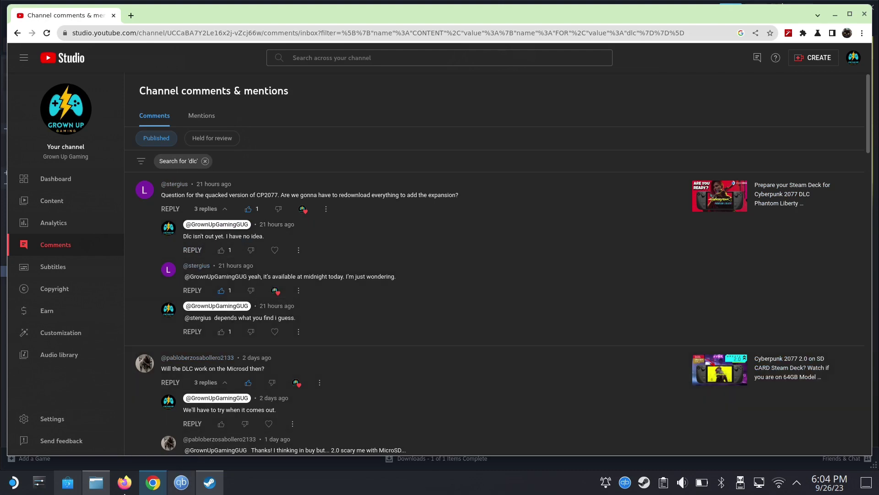
Switch to the Dolphin file manager and select all files in the Cyberpunk.2077.Update.Build.67718.GOG folder.
{"action": "left_click", "coordinate": [95, 482]}
{"action": "left_click_drag", "start_coordinate": [433, 236], "coordinate": [282, 58]}
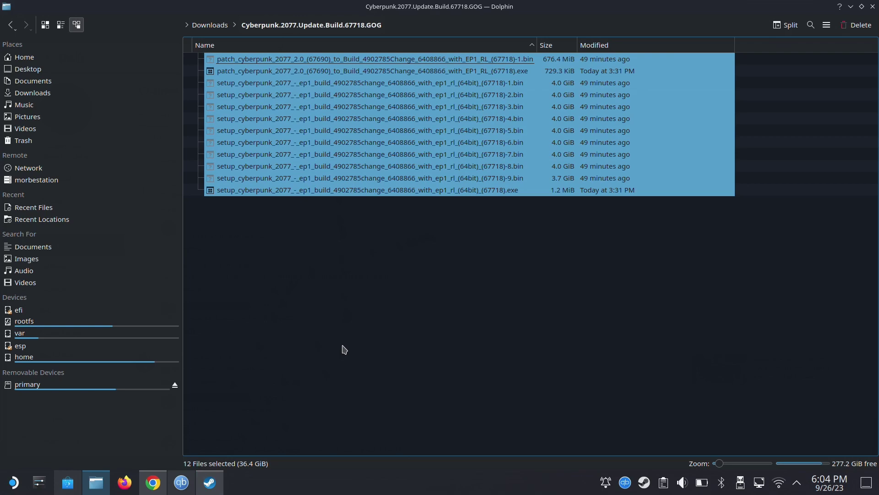
{"action": "left_click", "coordinate": [210, 482]}
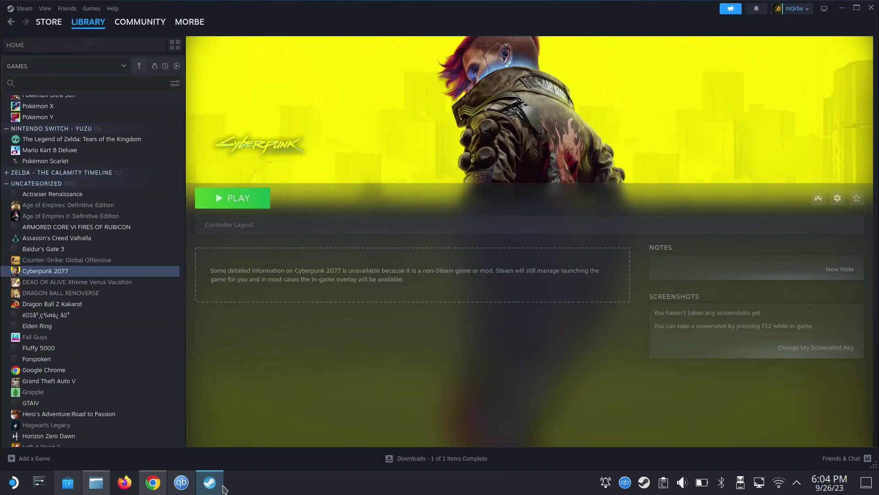
{"action": "right_click", "coordinate": [140, 273]}
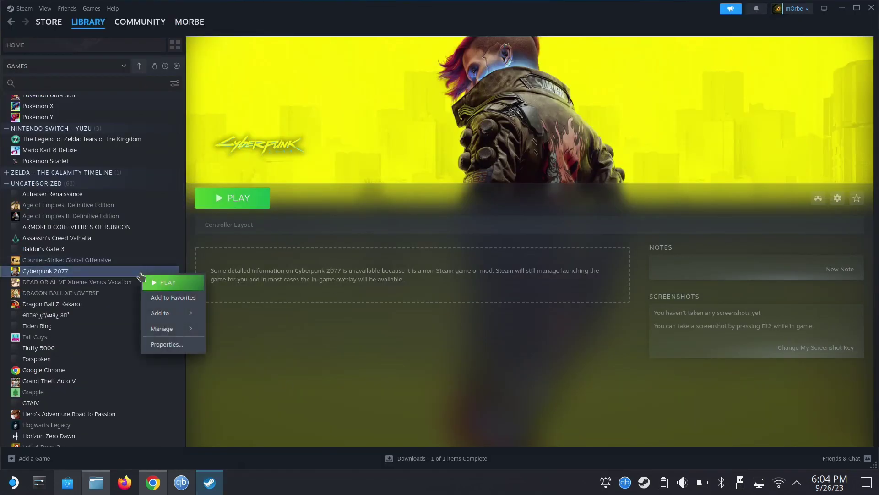
{"action": "left_click", "coordinate": [153, 481]}
{"action": "left_click", "coordinate": [56, 179]}
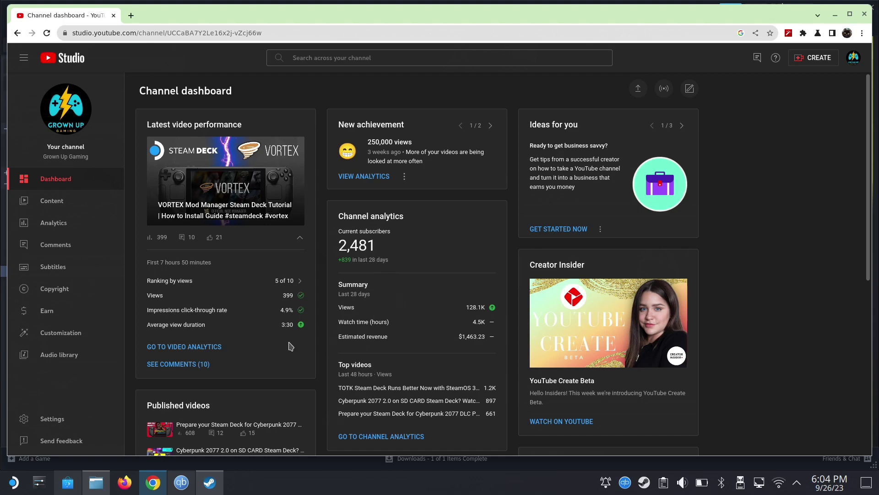
Switch to Steam, open the properties of the Cyberpunk 2077 shortcut and copy its complete Start In path.
{"action": "left_click", "coordinate": [210, 482]}
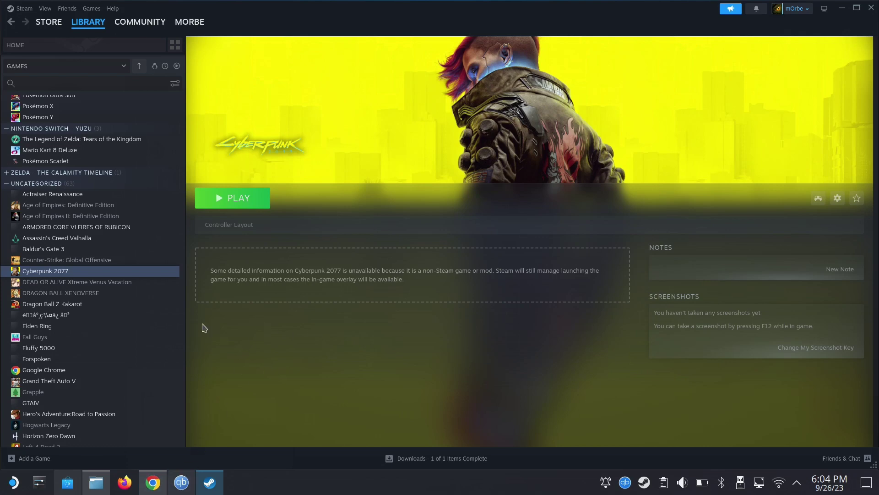
{"action": "right_click", "coordinate": [134, 272]}
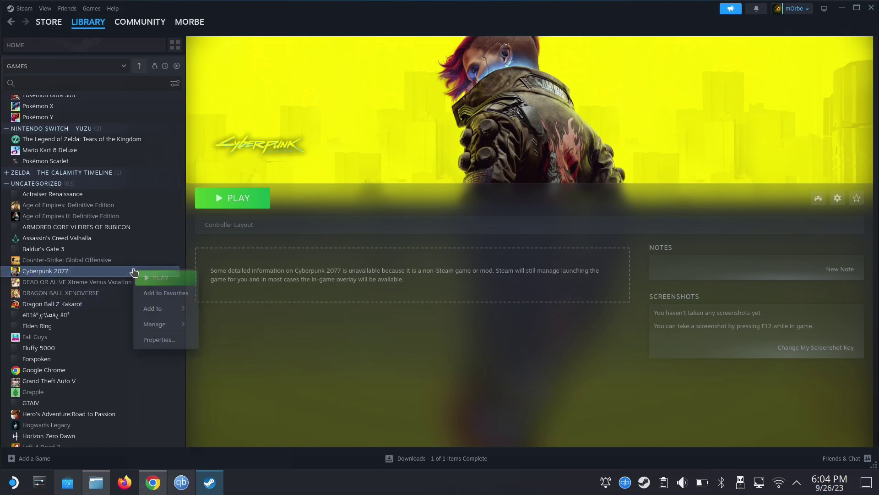
{"action": "left_click", "coordinate": [154, 348]}
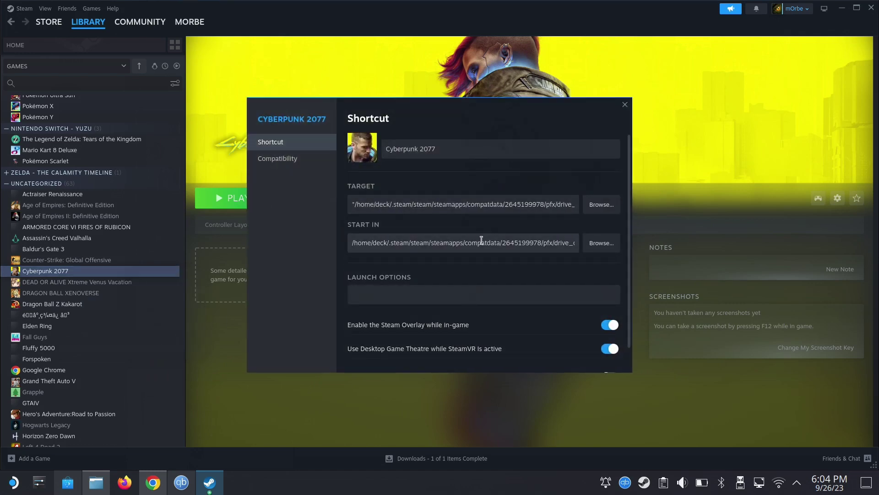
{"action": "left_click", "coordinate": [482, 240]}
{"action": "triple_click", "coordinate": [482, 240]}
{"action": "left_click", "coordinate": [481, 240]}
{"action": "triple_click", "coordinate": [481, 240]}
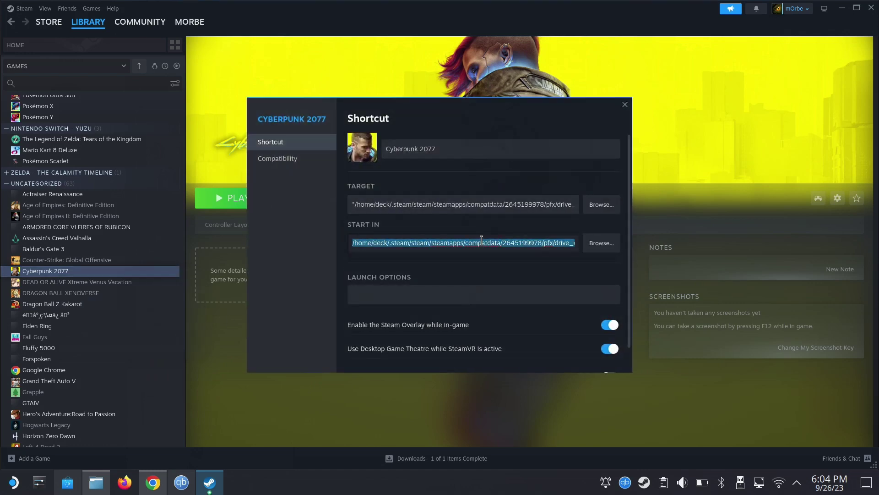
{"action": "right_click", "coordinate": [481, 240]}
{"action": "left_click", "coordinate": [494, 264]}
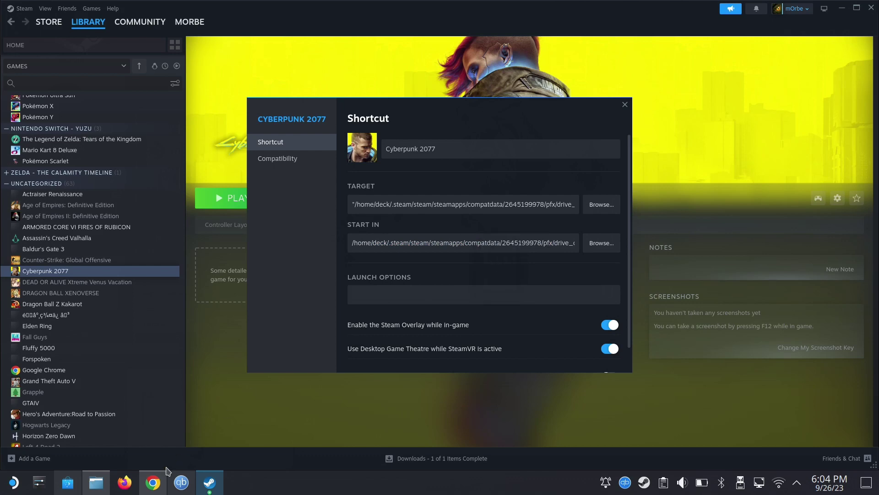
Switch to Dolphin and open the Home folder in a new tab, keeping the update folder open.
{"action": "left_click", "coordinate": [101, 492]}
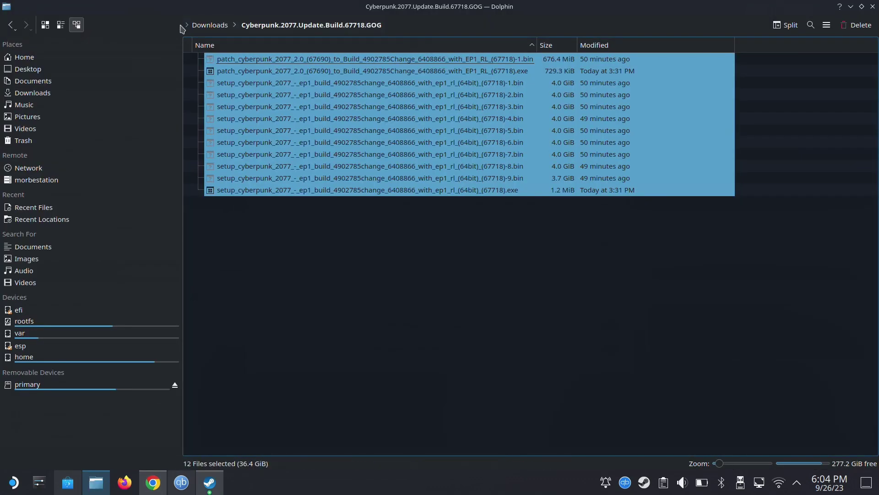
{"action": "right_click", "coordinate": [71, 52]}
{"action": "right_click", "coordinate": [50, 63]}
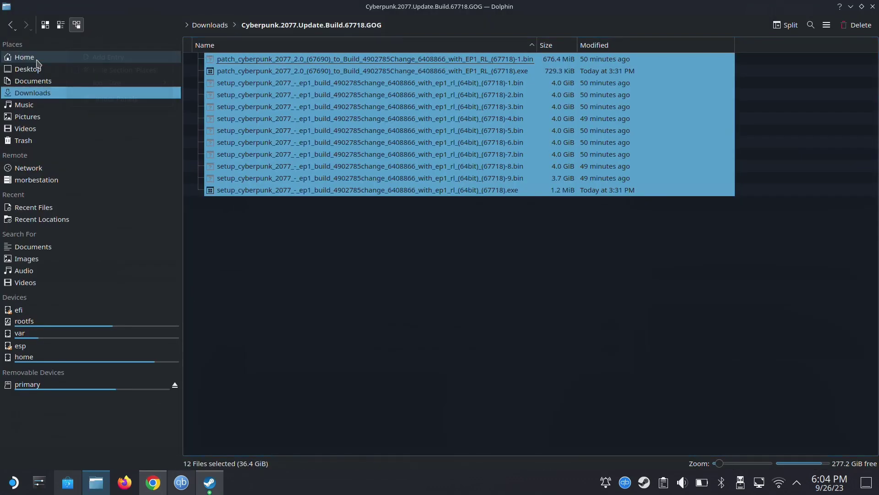
{"action": "left_click", "coordinate": [38, 63]}
{"action": "left_click", "coordinate": [11, 25]}
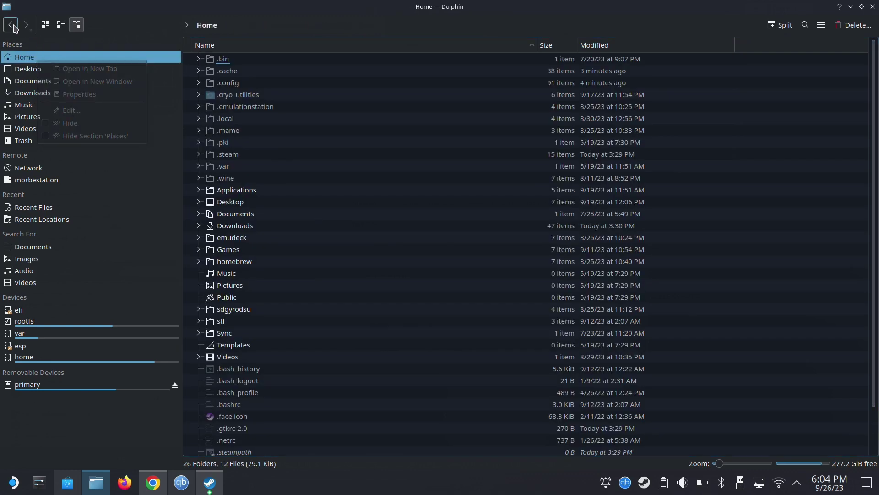
{"action": "right_click", "coordinate": [31, 58]}
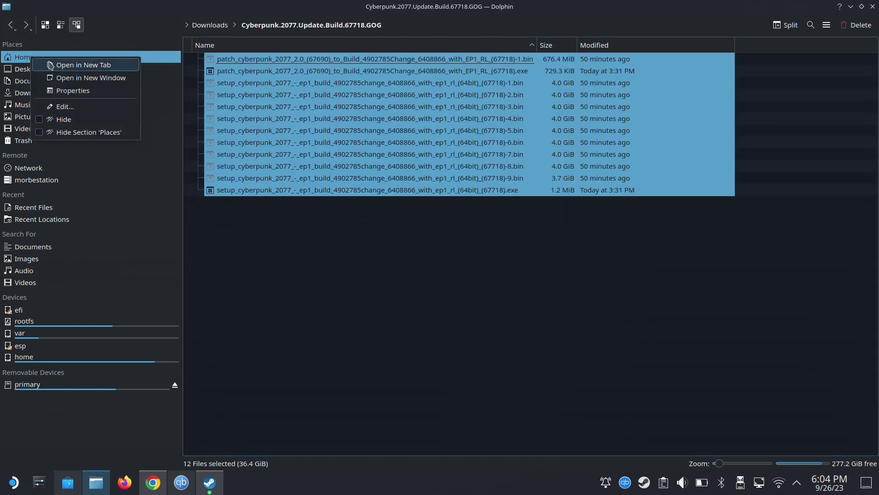
{"action": "left_click", "coordinate": [73, 65]}
{"action": "left_click", "coordinate": [371, 43]}
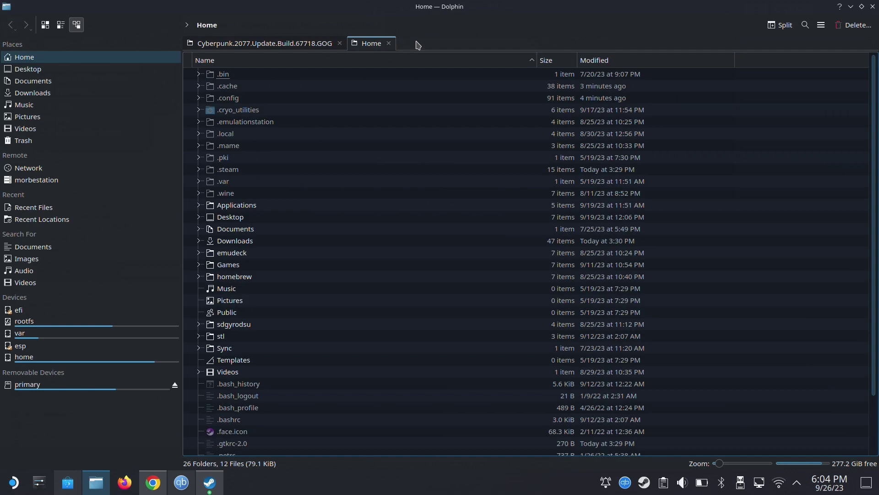
Replace the Home tab's location with the copied Start In path and look through the game's x64 folder.
{"action": "left_click", "coordinate": [410, 28]}
{"action": "triple_click", "coordinate": [408, 27]}
{"action": "right_click", "coordinate": [408, 29]}
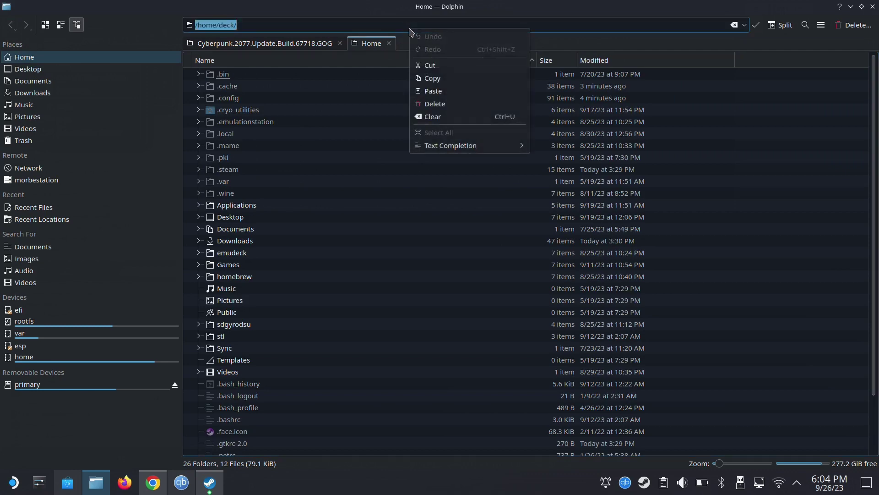
{"action": "left_click", "coordinate": [433, 91]}
{"action": "key", "text": "Return"}
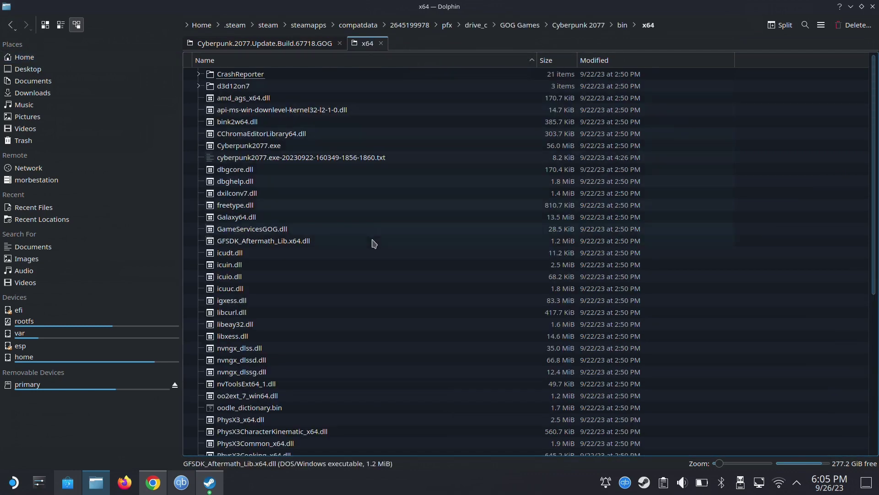
{"action": "scroll", "coordinate": [376, 240], "scroll_direction": "down", "scroll_amount": 7}
{"action": "left_click", "coordinate": [377, 238]}
{"action": "scroll", "coordinate": [379, 237], "scroll_direction": "up", "scroll_amount": 6}
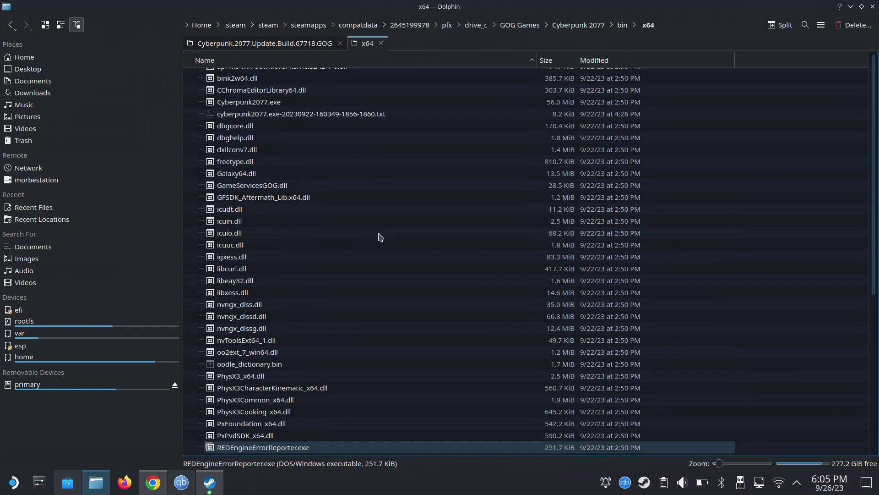
{"action": "scroll", "coordinate": [379, 237], "scroll_direction": "up", "scroll_amount": 2}
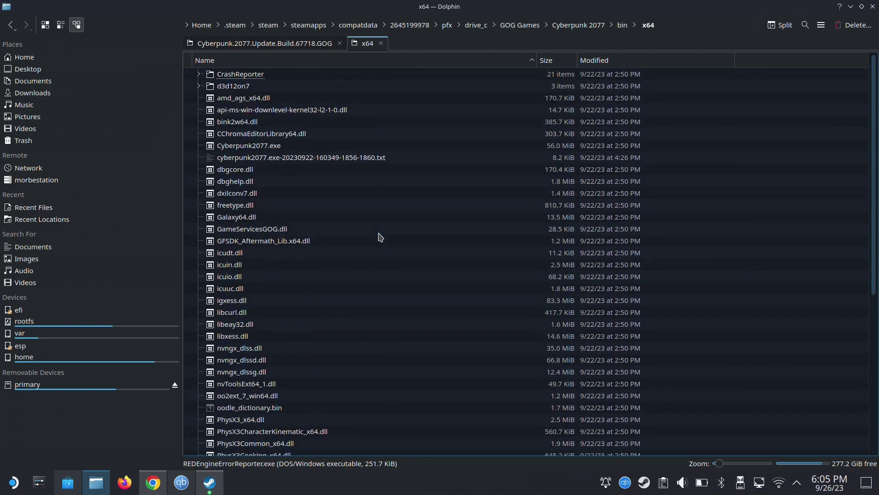
{"action": "left_click", "coordinate": [280, 43]}
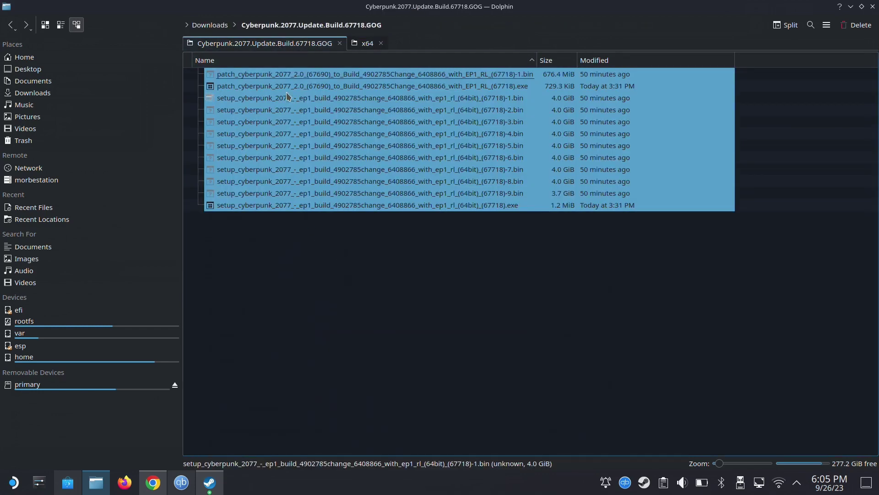
{"action": "left_click_drag", "start_coordinate": [287, 92], "coordinate": [321, 106]}
{"action": "key", "text": "Escape"}
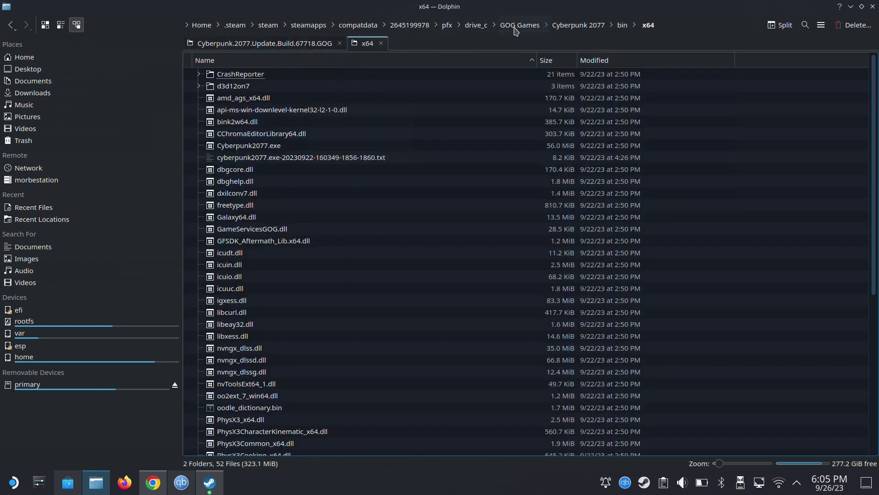
Go up from the x64 folder to the main Cyberpunk 2077 game folder and look through its contents.
{"action": "left_click", "coordinate": [554, 25]}
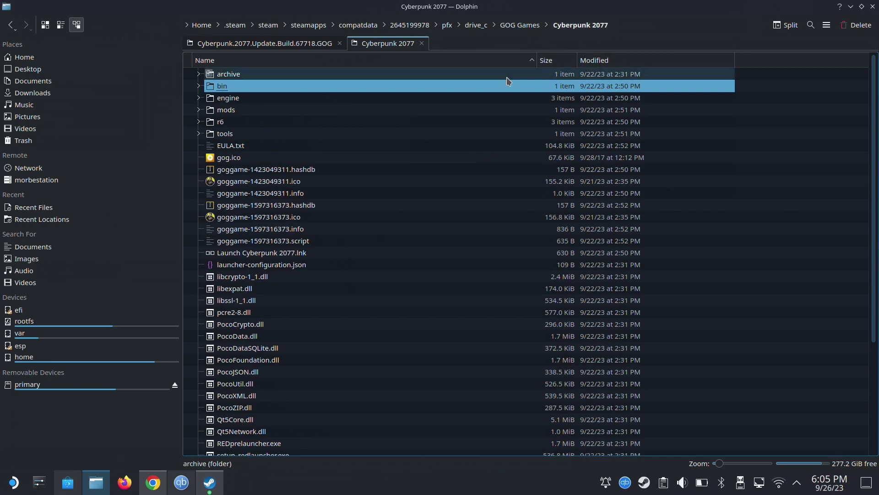
{"action": "scroll", "coordinate": [362, 264], "scroll_direction": "down", "scroll_amount": 2}
{"action": "scroll", "coordinate": [362, 264], "scroll_direction": "down", "scroll_amount": 2}
{"action": "scroll", "coordinate": [369, 182], "scroll_direction": "up", "scroll_amount": 5}
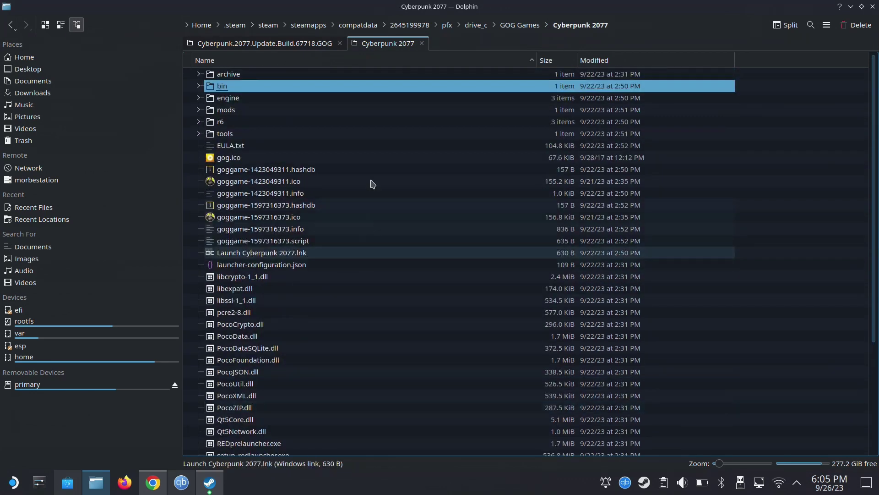
Move the selected patch and setup files from the update folder into the Cyberpunk 2077 folder and check them there.
{"action": "left_click", "coordinate": [266, 43]}
{"action": "left_click_drag", "start_coordinate": [275, 74], "coordinate": [399, 53]}
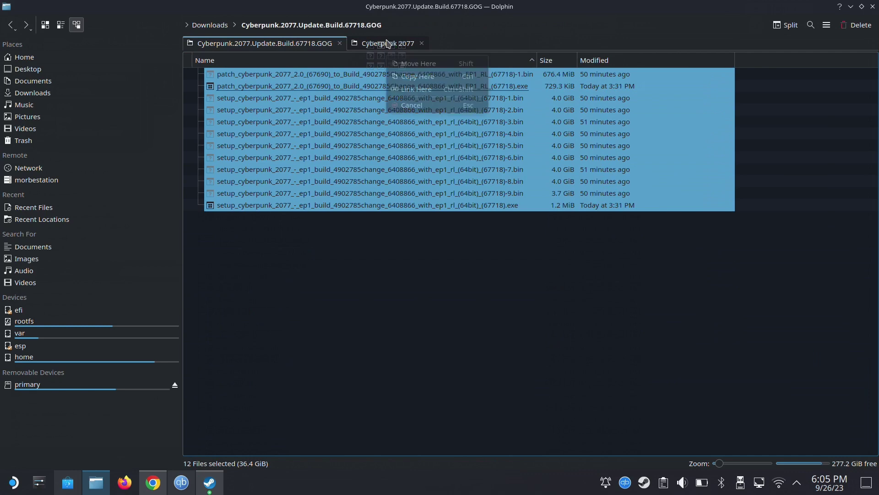
{"action": "left_click", "coordinate": [403, 63]}
{"action": "left_click", "coordinate": [395, 46]}
{"action": "scroll", "coordinate": [366, 228], "scroll_direction": "down", "scroll_amount": 10}
{"action": "scroll", "coordinate": [367, 227], "scroll_direction": "down", "scroll_amount": 2}
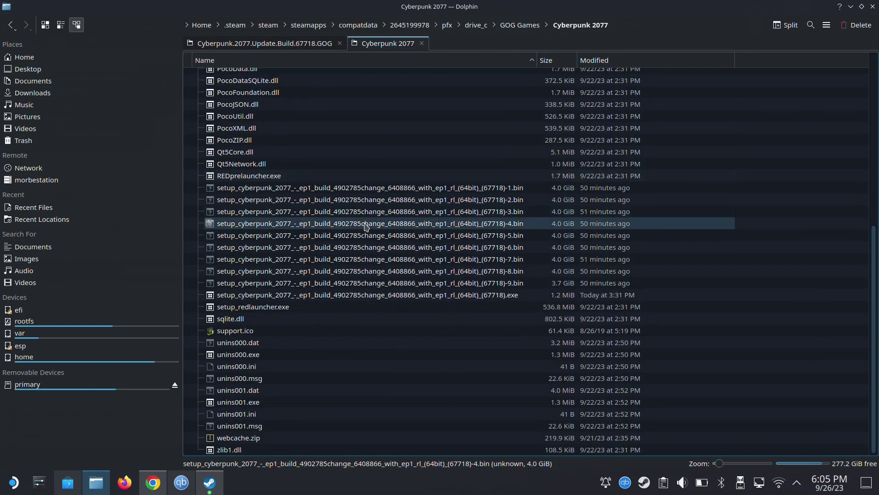
{"action": "scroll", "coordinate": [366, 227], "scroll_direction": "up", "scroll_amount": 3}
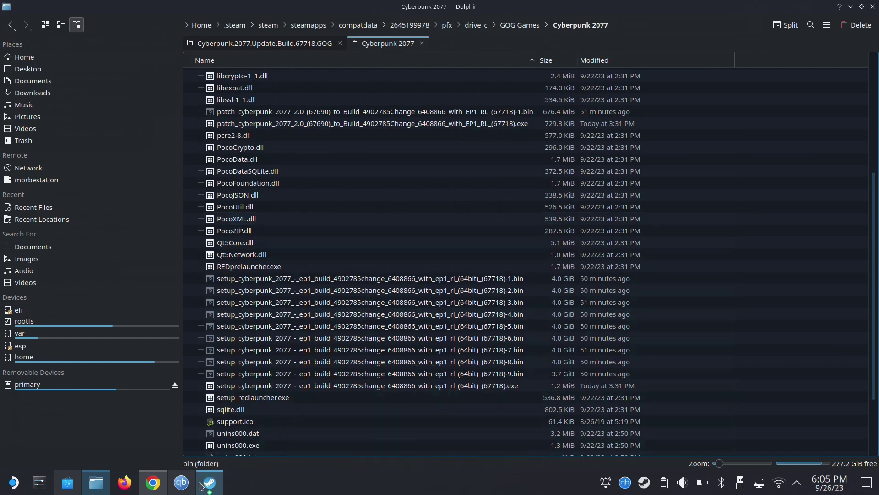
{"action": "mouse_move", "coordinate": [201, 485]}
{"action": "left_click", "coordinate": [295, 426]}
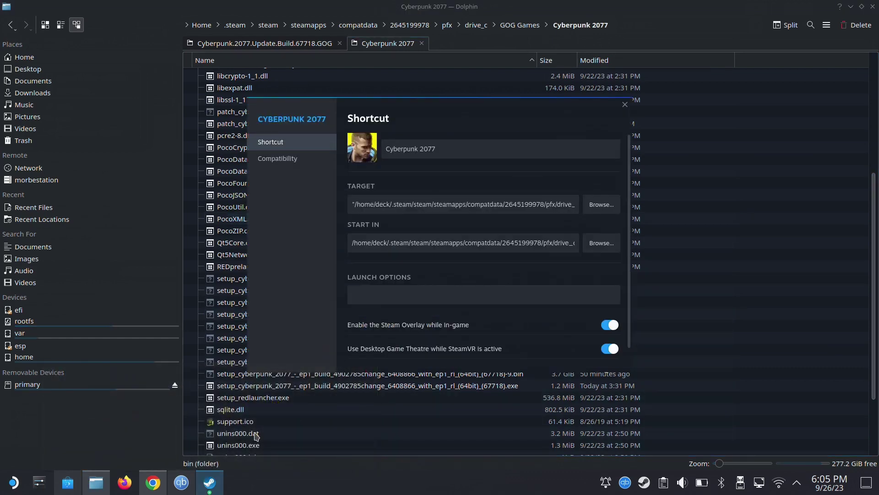
{"action": "left_click", "coordinate": [600, 203]}
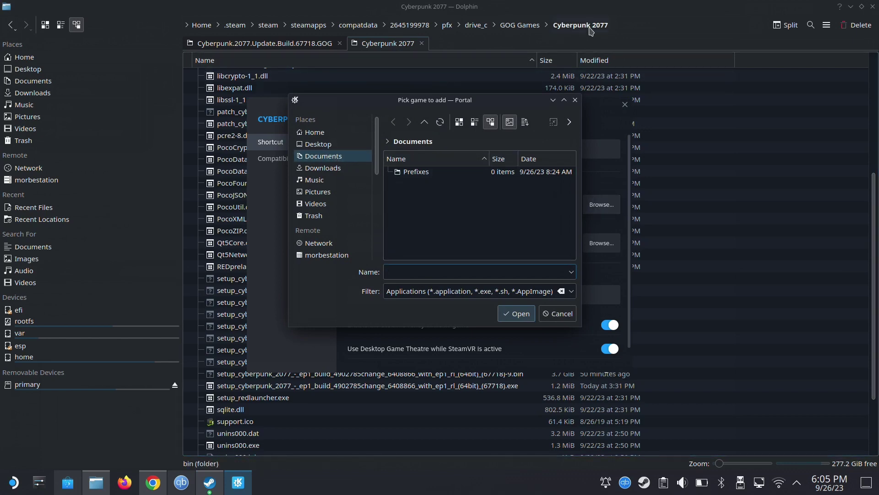
Copy the full path of the Cyberpunk 2077 game folder from Dolphin's location bar.
{"action": "left_click", "coordinate": [622, 23]}
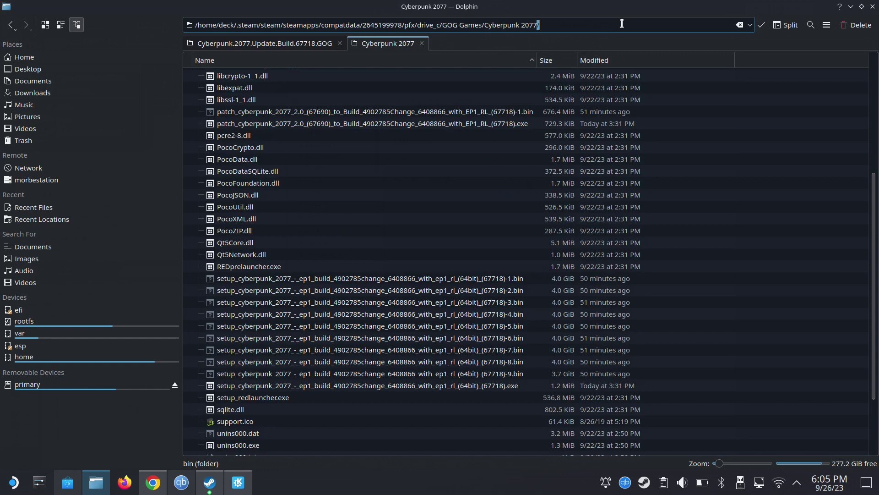
{"action": "right_click", "coordinate": [511, 30]}
{"action": "left_click", "coordinate": [527, 80]}
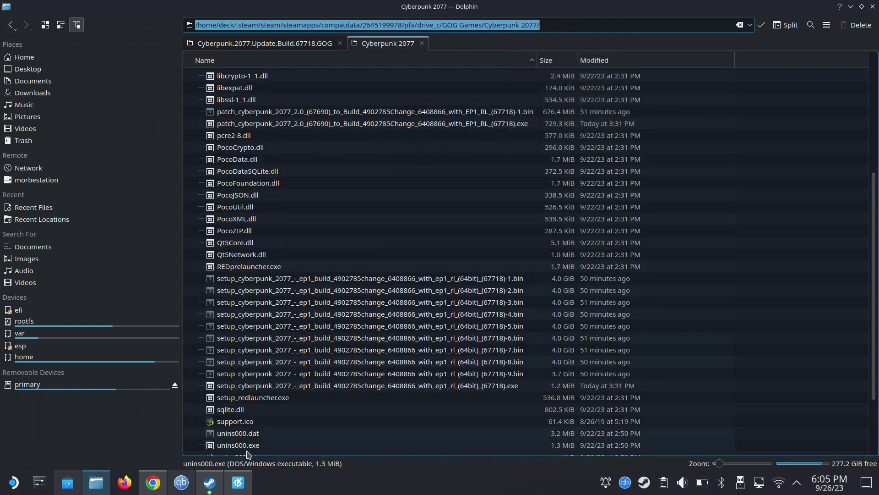
Return to the Steam shortcut properties, browse for a new target and open the copied Cyberpunk 2077 folder path in the file picker.
{"action": "mouse_move", "coordinate": [208, 486]}
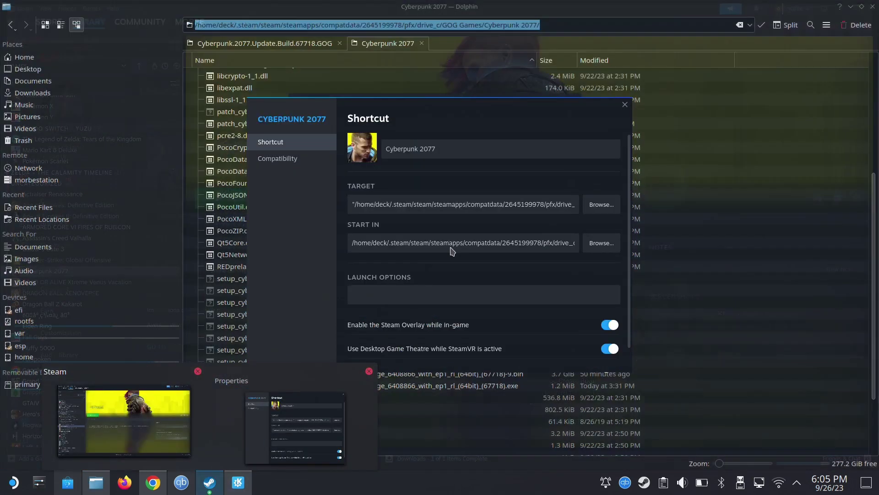
{"action": "left_click", "coordinate": [275, 426]}
{"action": "left_click", "coordinate": [592, 208]}
{"action": "left_click", "coordinate": [558, 140]}
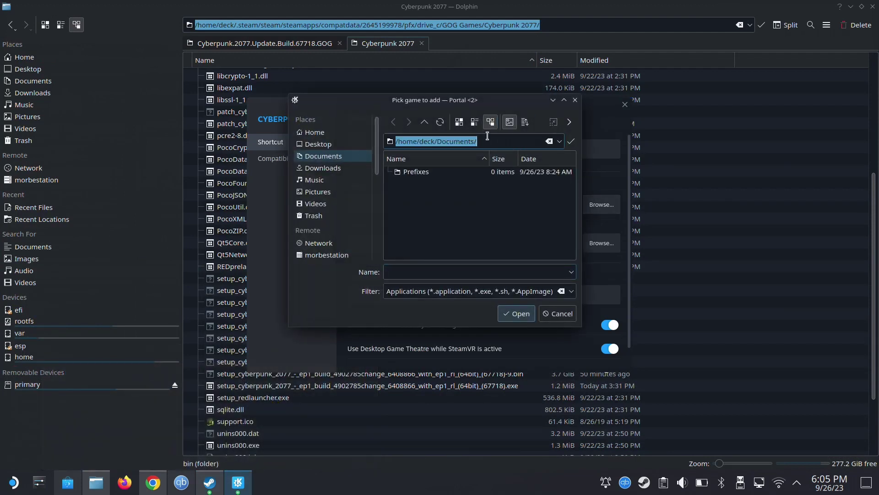
{"action": "right_click", "coordinate": [474, 143]}
{"action": "left_click", "coordinate": [492, 206]}
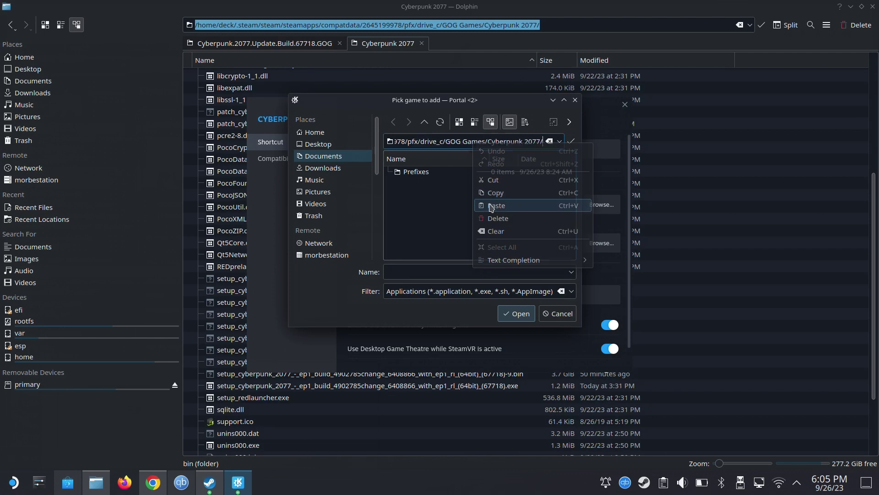
{"action": "left_click", "coordinate": [571, 142]}
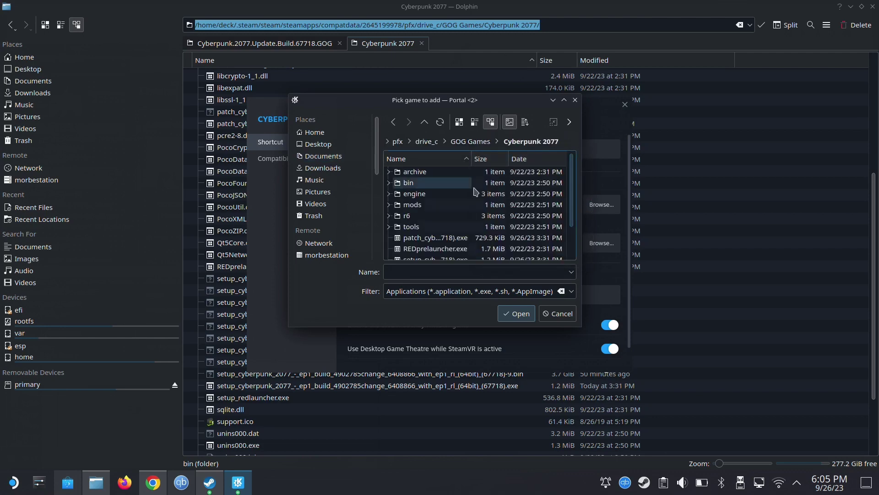
Check the patch and setup executables in the file picker and compare their full names in the Dolphin folder listing.
{"action": "scroll", "coordinate": [470, 189], "scroll_direction": "down", "scroll_amount": 2}
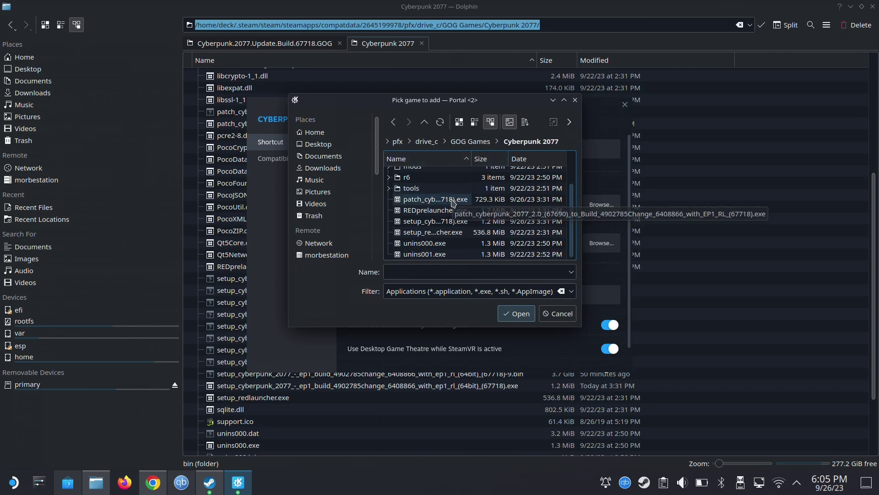
{"action": "double_click", "coordinate": [418, 204]}
{"action": "left_click", "coordinate": [418, 206]}
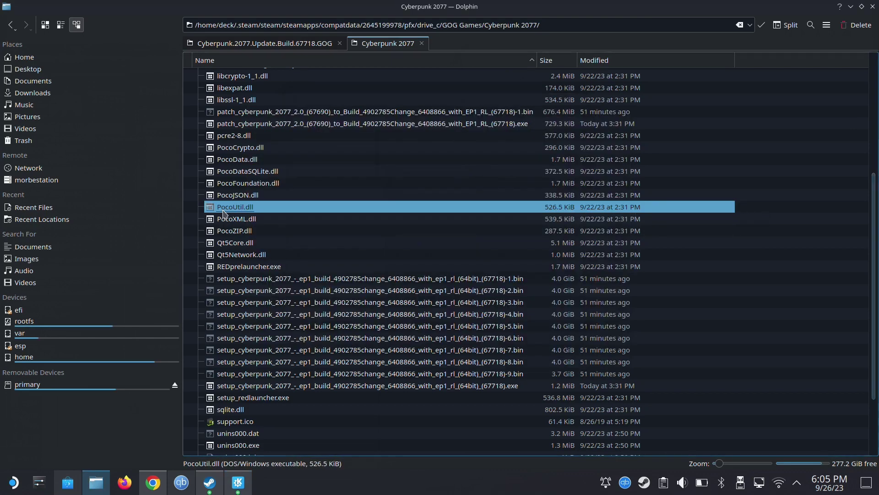
{"action": "left_click", "coordinate": [318, 123]}
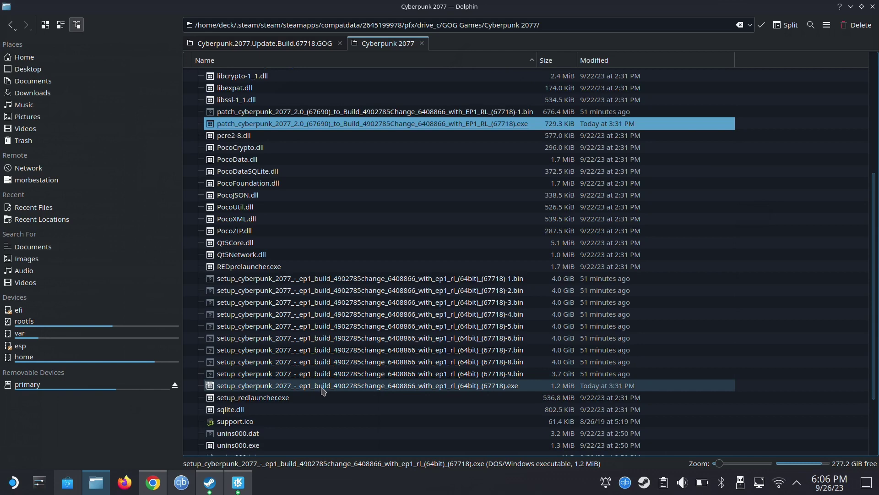
Set the Steam shortcut's target to setup_cyberpunk_2077_-_ep1_build_4902785change_6408866_with_ep1_rl_(64bit)_(67718).exe and dismiss the leftover file picker.
{"action": "left_click", "coordinate": [243, 490]}
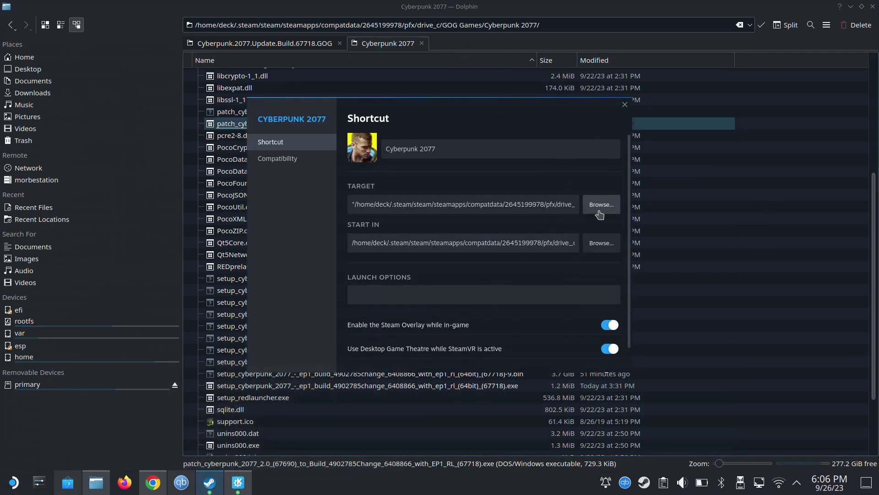
{"action": "left_click", "coordinate": [601, 204]}
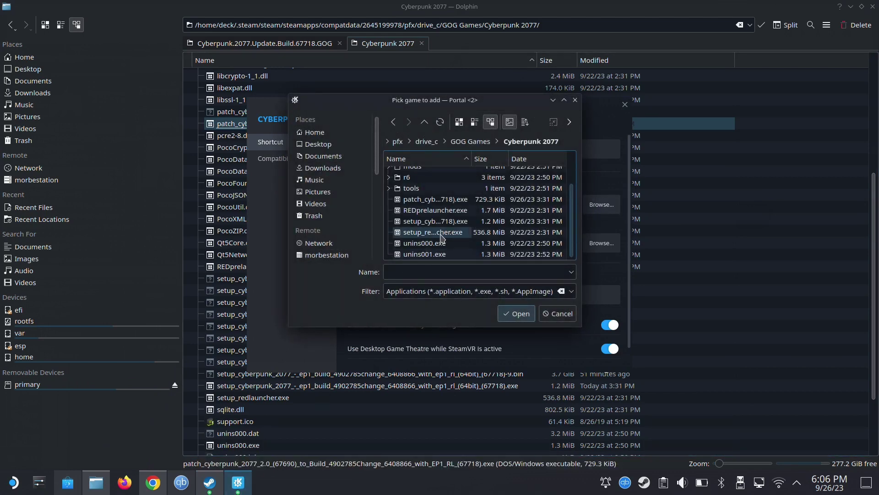
{"action": "left_click", "coordinate": [564, 100]}
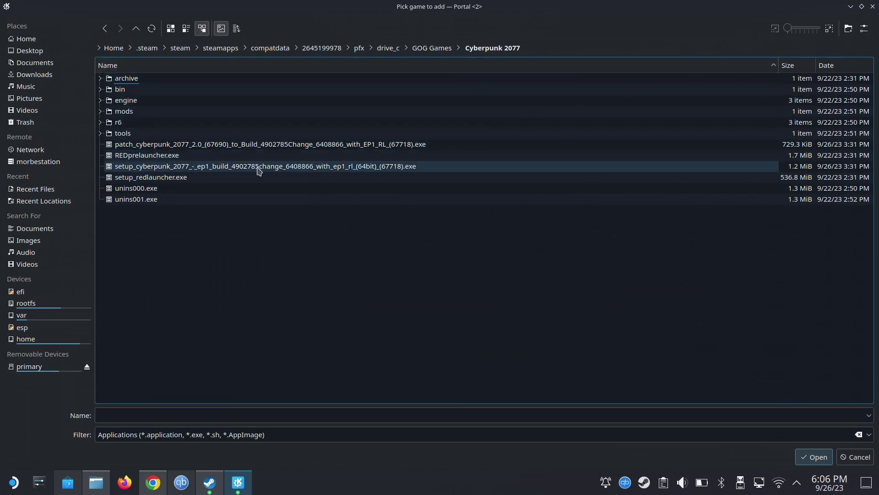
{"action": "left_click", "coordinate": [259, 167]}
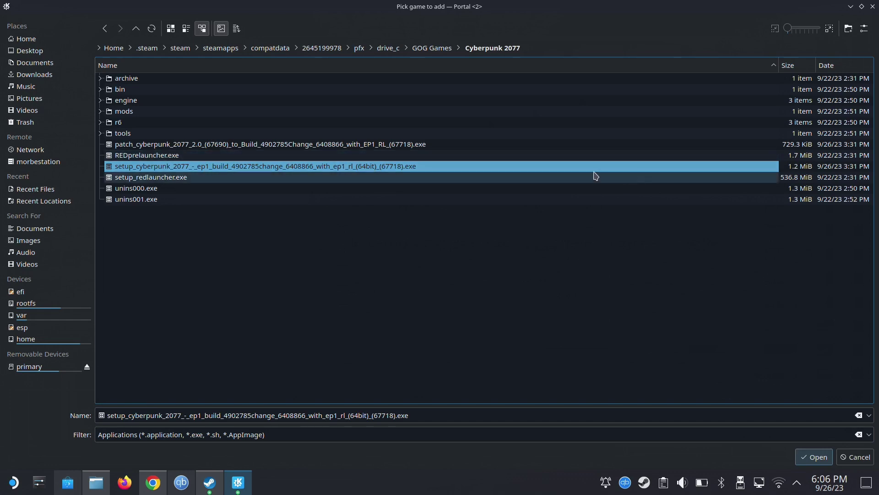
{"action": "double_click", "coordinate": [275, 168]}
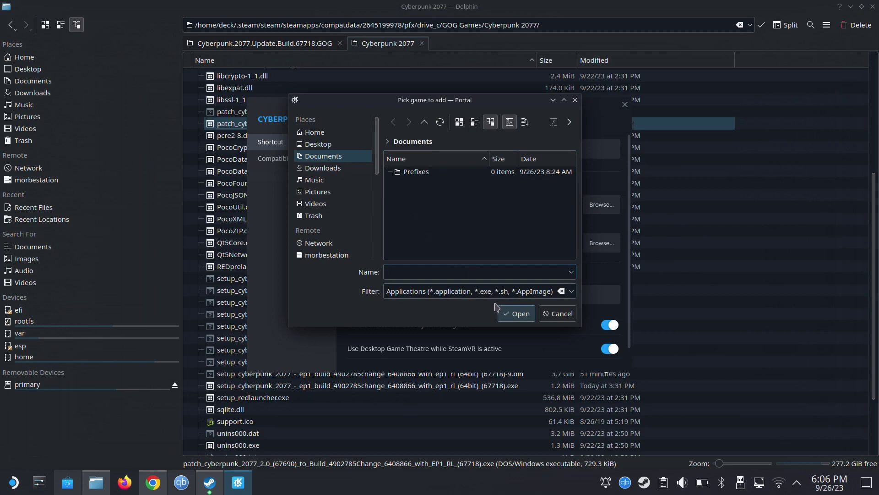
{"action": "left_click", "coordinate": [556, 314]}
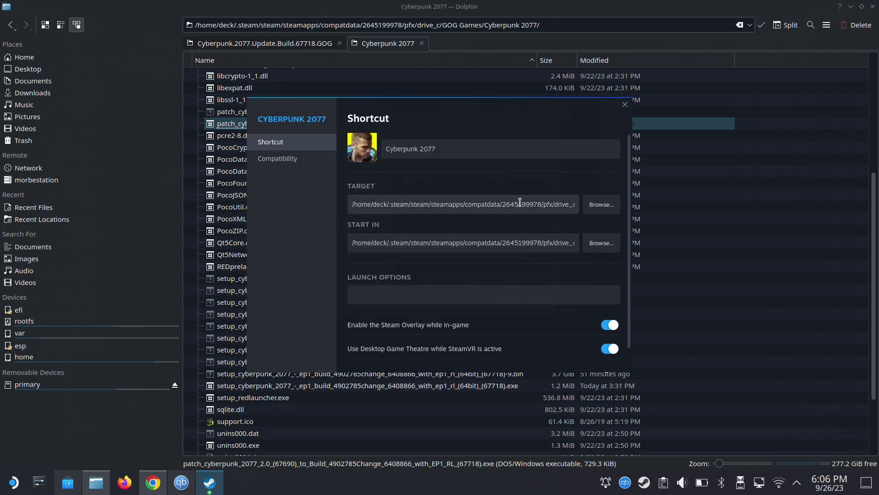
Enclose the shortcut's setup executable target path in double quotes.
{"action": "left_click_drag", "start_coordinate": [500, 204], "coordinate": [633, 218]}
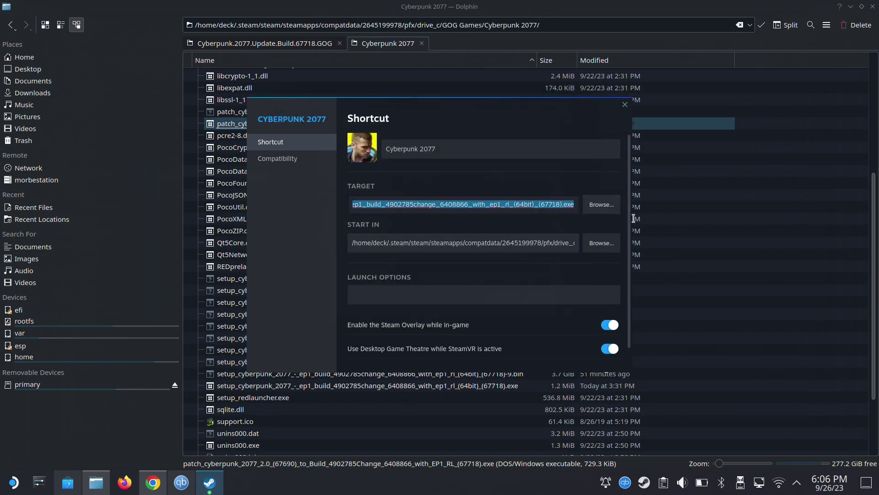
{"action": "left_click", "coordinate": [574, 203]}
{"action": "type", "text": "\""}
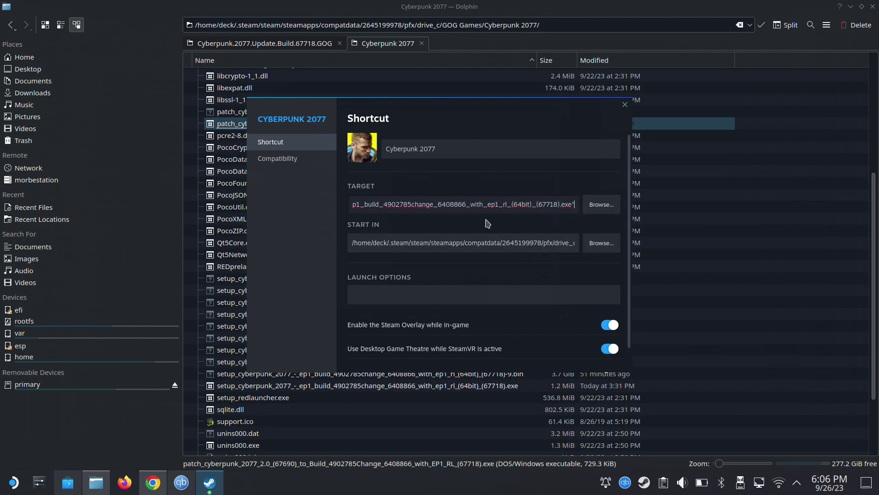
{"action": "key", "text": "ctrl+a"}
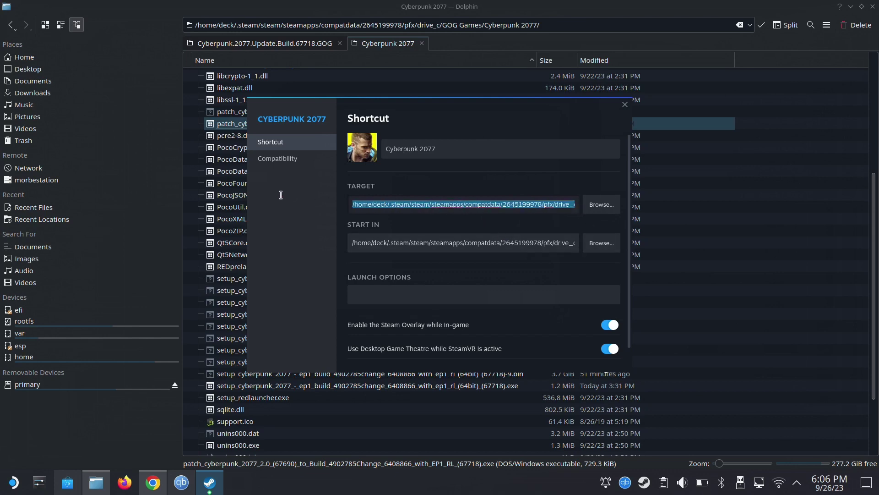
{"action": "left_click", "coordinate": [350, 203]}
{"action": "type", "text": "\""}
Replace the shortcut's Start In path with the copied Cyberpunk 2077 game folder path and close the properties.
{"action": "left_click", "coordinate": [416, 247]}
{"action": "key", "text": "ctrl+a"}
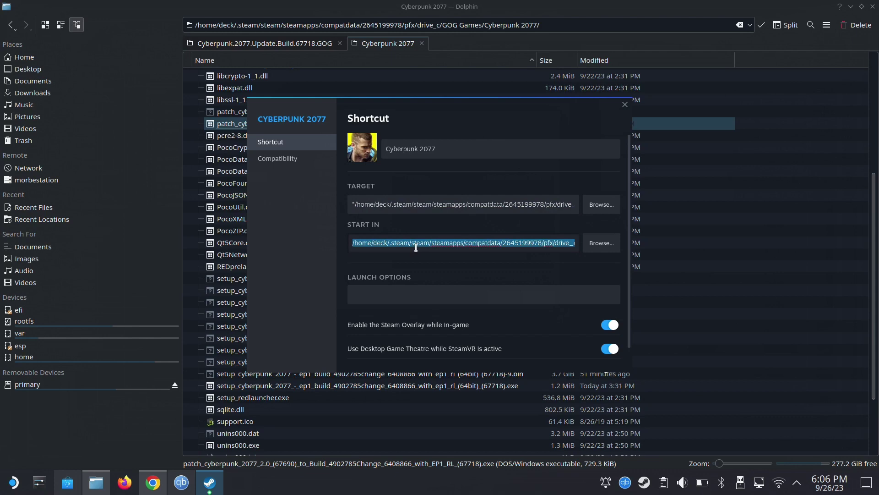
{"action": "right_click", "coordinate": [416, 247]}
{"action": "left_click", "coordinate": [428, 285]}
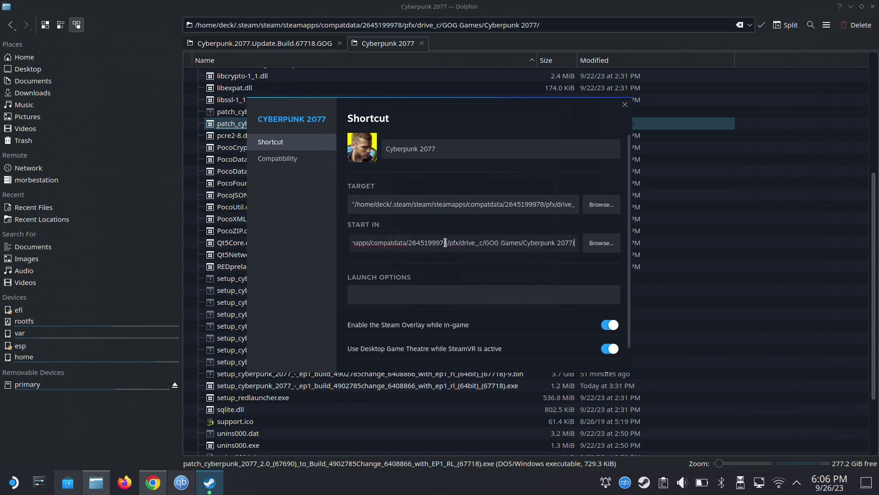
{"action": "left_click_drag", "start_coordinate": [464, 242], "coordinate": [352, 242]}
{"action": "left_click", "coordinate": [625, 104]}
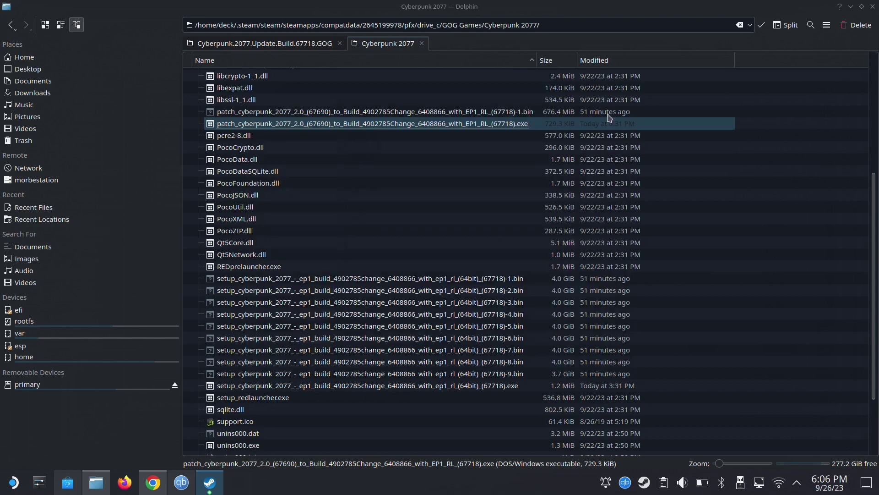
Launch the shortcut from the Steam library, install the Phantom Liberty DLC in English with the EULA accepted, and exit the installer.
{"action": "left_click", "coordinate": [210, 482]}
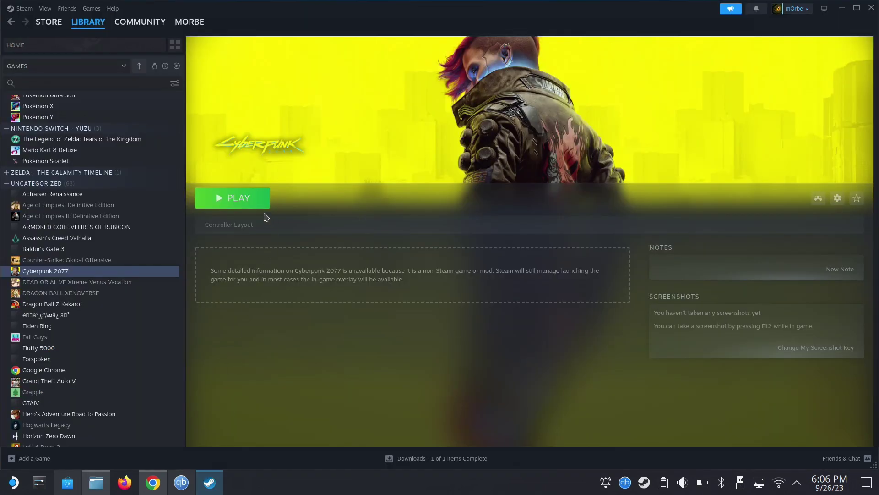
{"action": "left_click", "coordinate": [251, 205]}
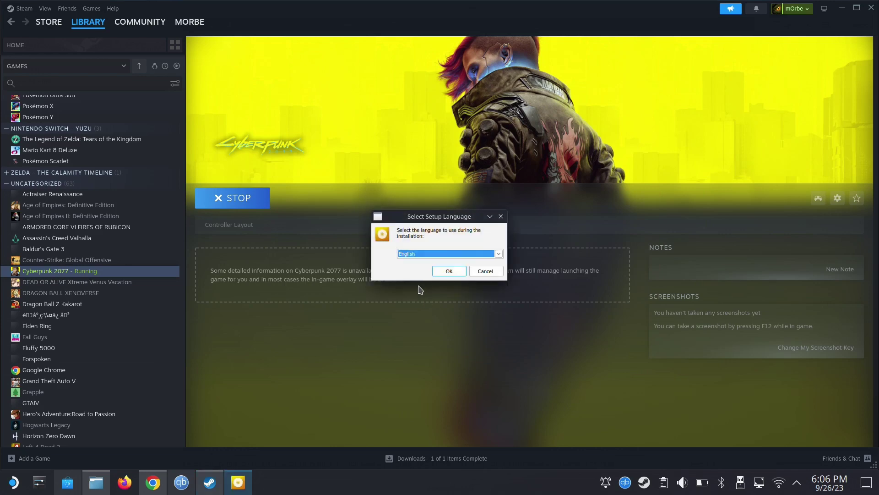
{"action": "left_click", "coordinate": [440, 273]}
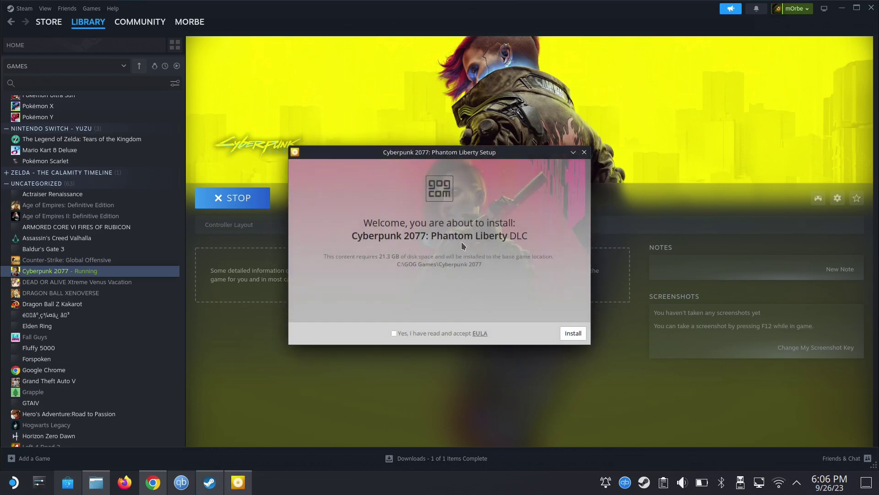
{"action": "left_click", "coordinate": [414, 333]}
{"action": "left_click", "coordinate": [563, 334]}
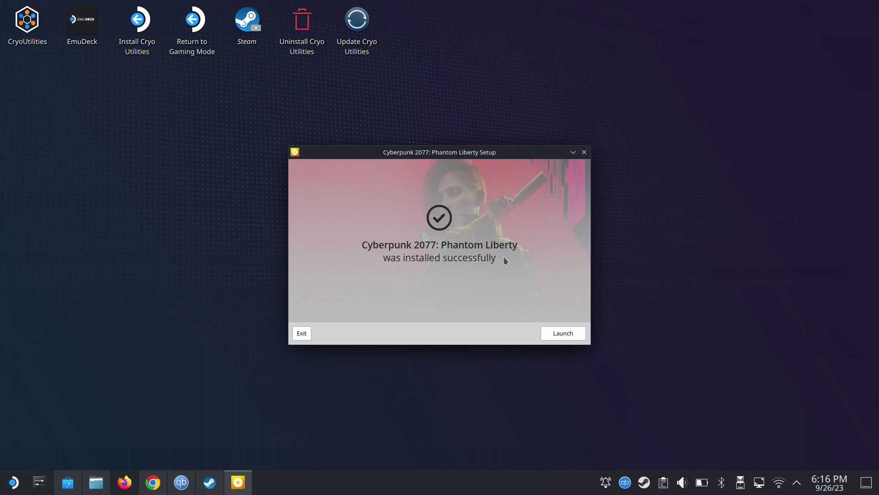
{"action": "left_click", "coordinate": [303, 338]}
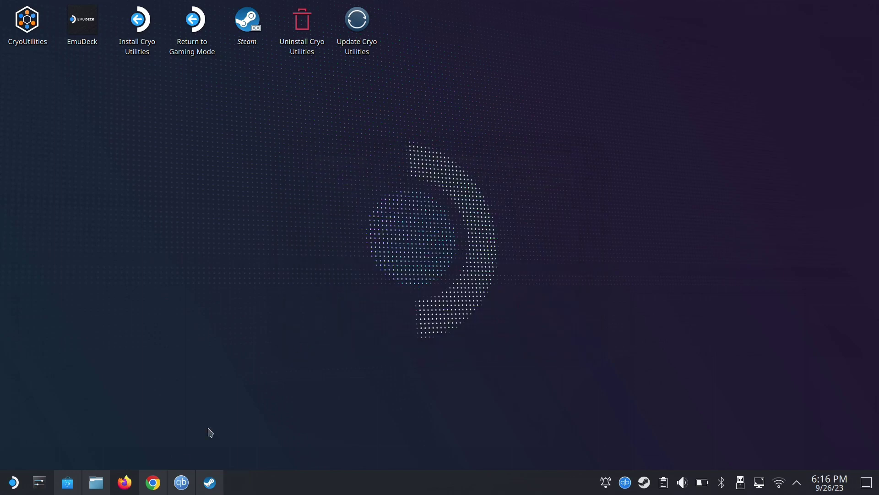
Reopen the Cyberpunk 2077 shortcut properties in Steam and set the target to patch_cyberpunk_2077_2.0_(67690)_to_Build_4902785Change_6408866_with_EP1_RL_(67718).exe.
{"action": "left_click", "coordinate": [223, 482]}
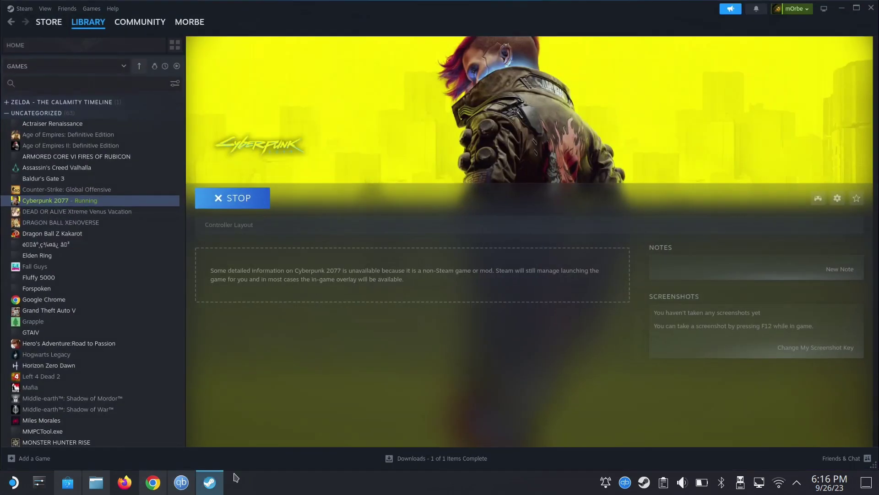
{"action": "left_click", "coordinate": [837, 197]}
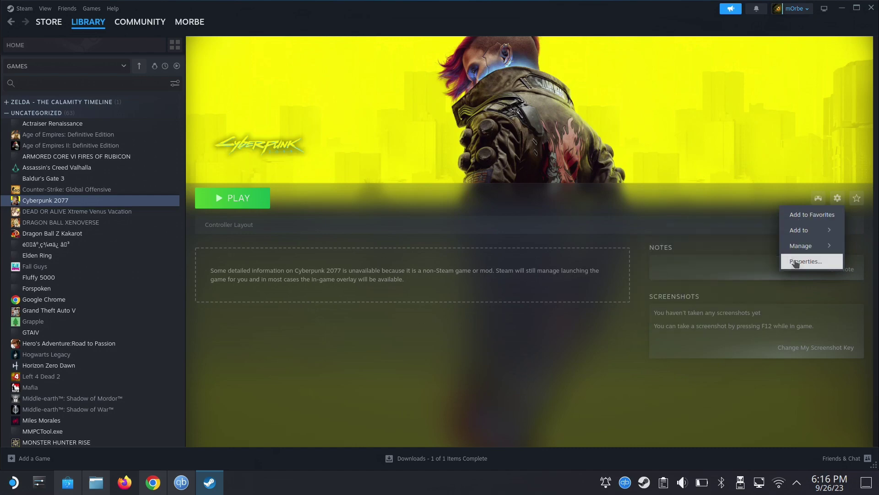
{"action": "left_click", "coordinate": [795, 261]}
{"action": "left_click", "coordinate": [600, 204]}
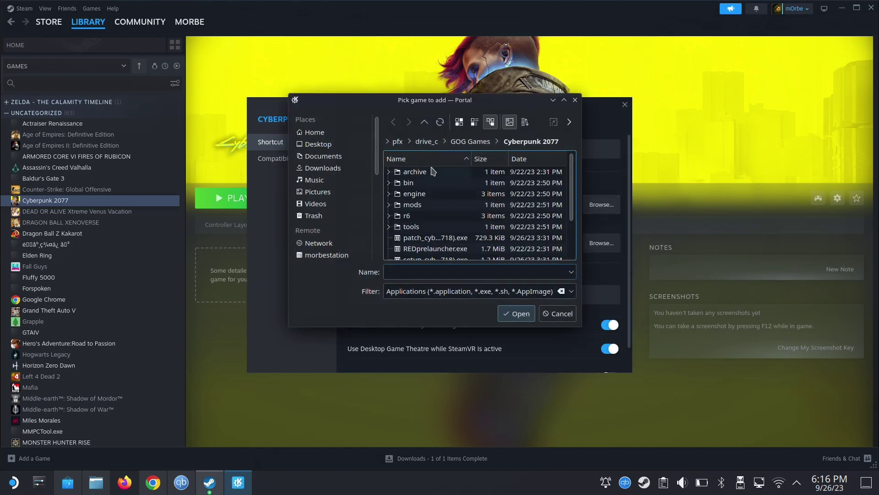
{"action": "scroll", "coordinate": [495, 249], "scroll_direction": "down", "scroll_amount": 2}
{"action": "left_click", "coordinate": [426, 192]}
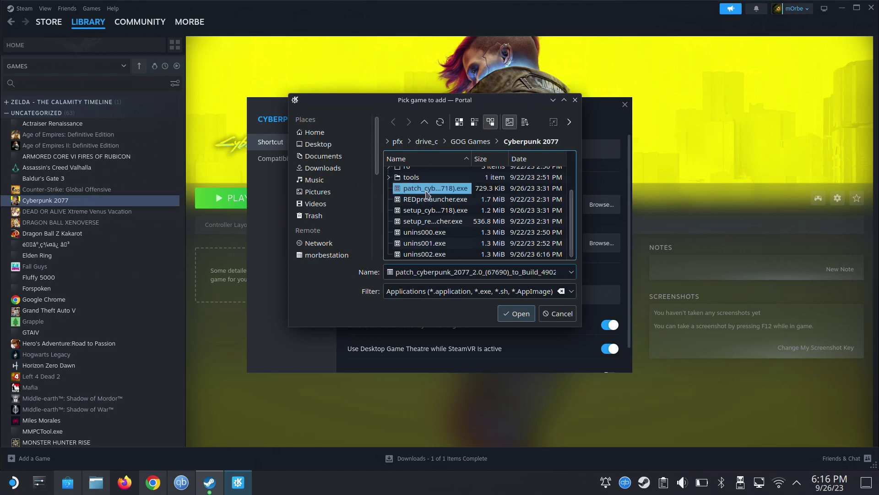
{"action": "double_click", "coordinate": [426, 193]}
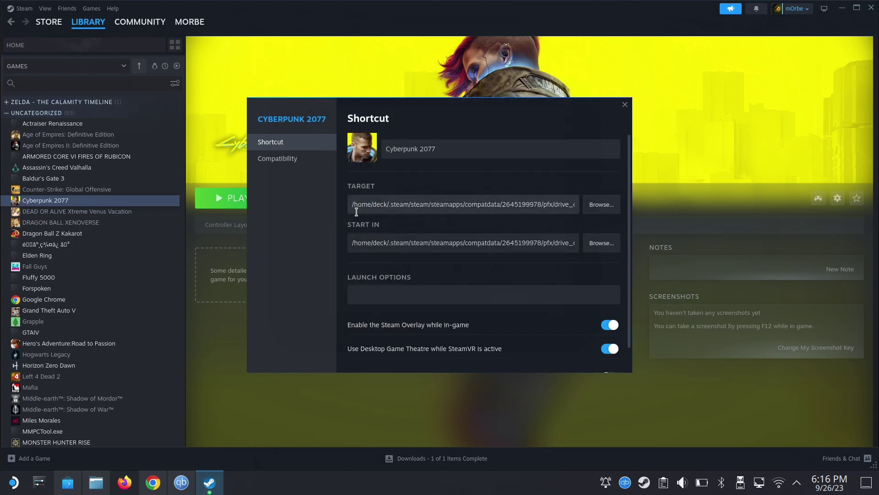
Enclose the patch executable's target path in double quotes and close the shortcut properties.
{"action": "left_click_drag", "start_coordinate": [408, 210], "coordinate": [639, 198]}
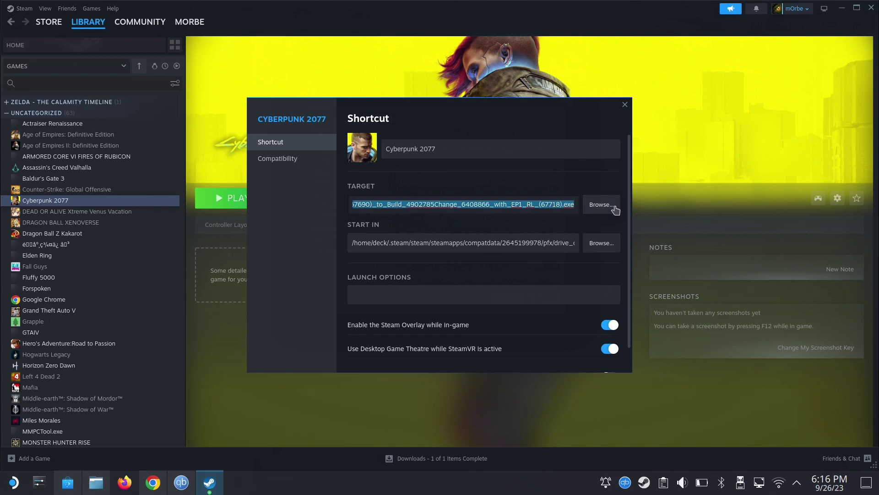
{"action": "left_click", "coordinate": [573, 204]}
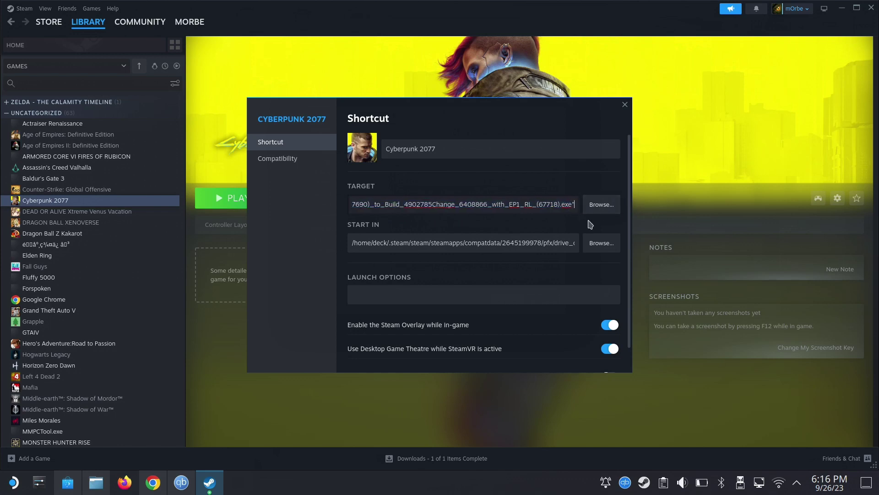
{"action": "left_click", "coordinate": [625, 105]}
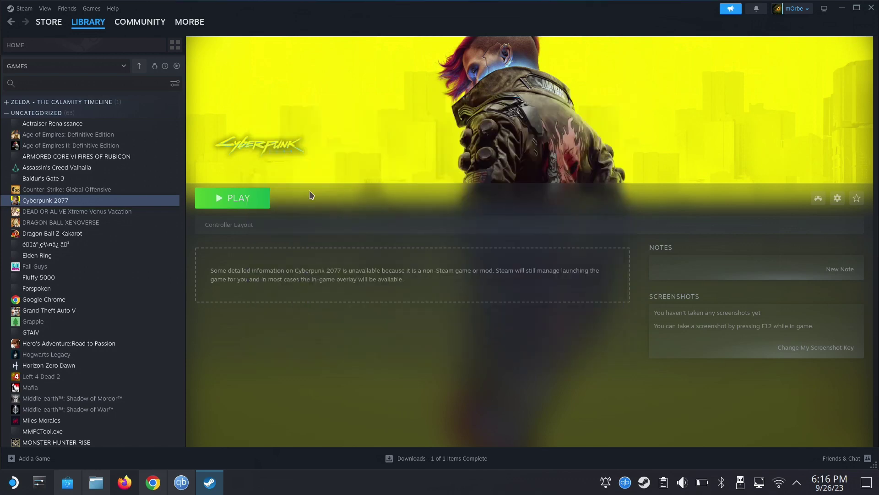
Launch the shortcut to start the GOG Patcher, install the Cyberpunk 2077 update, and exit the patcher without launching the game.
{"action": "left_click", "coordinate": [266, 197]}
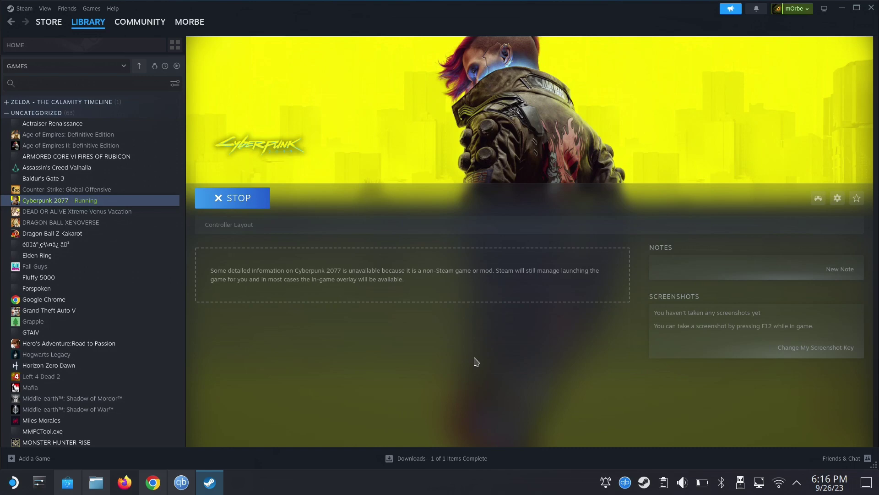
{"action": "left_click", "coordinate": [451, 270]}
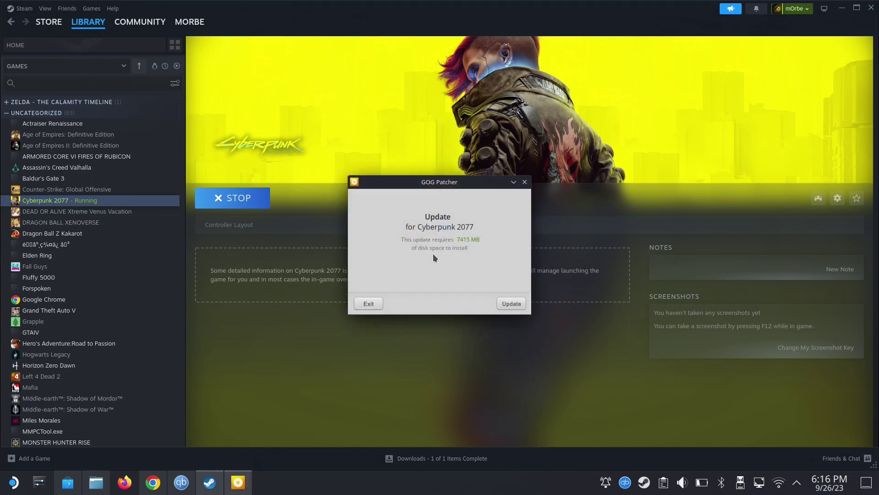
{"action": "left_click", "coordinate": [510, 304]}
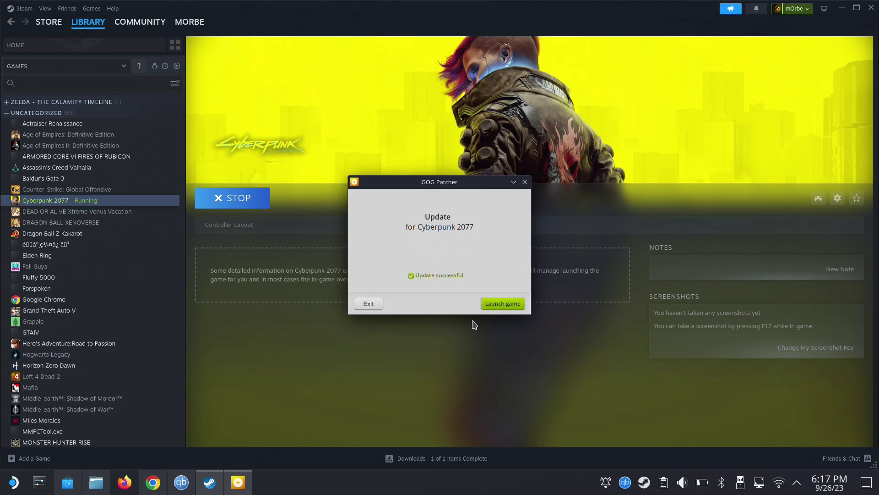
{"action": "left_click", "coordinate": [368, 303]}
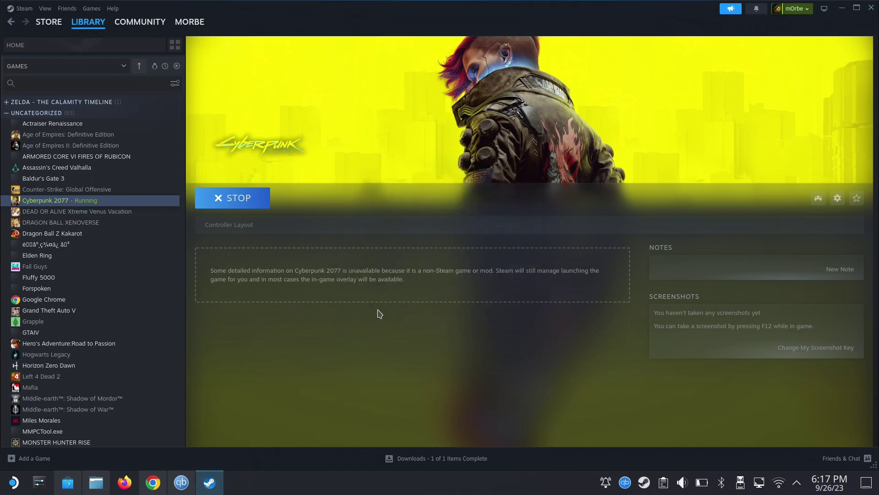
Reopen the Cyberpunk 2077 shortcut properties and set the target to Cyberpunk2077.exe in the game's bin/x64 folder.
{"action": "left_click", "coordinate": [837, 197]}
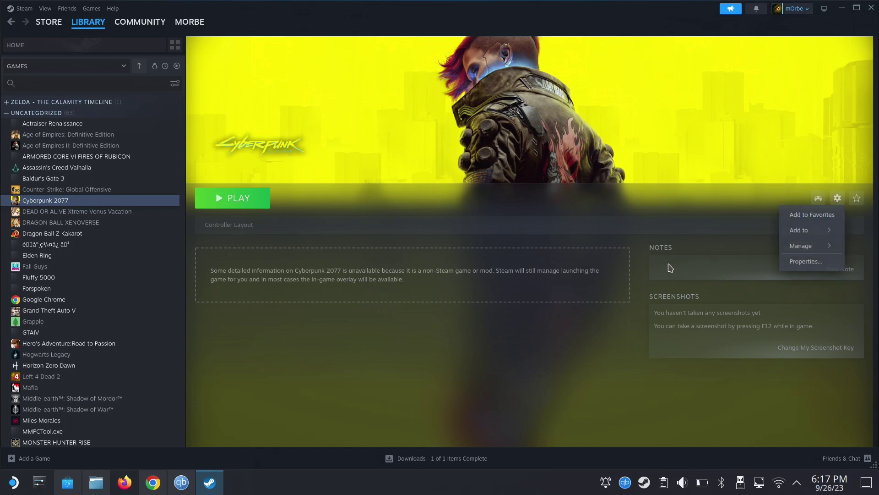
{"action": "left_click", "coordinate": [803, 261]}
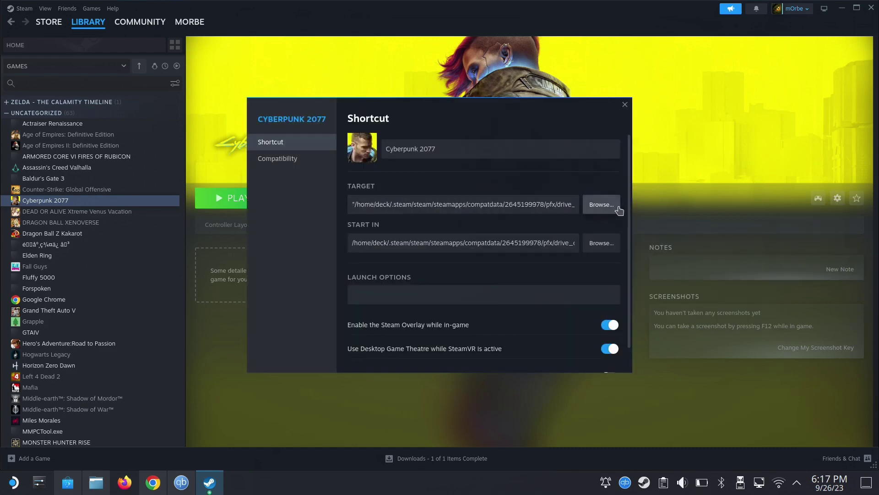
{"action": "left_click", "coordinate": [614, 206]}
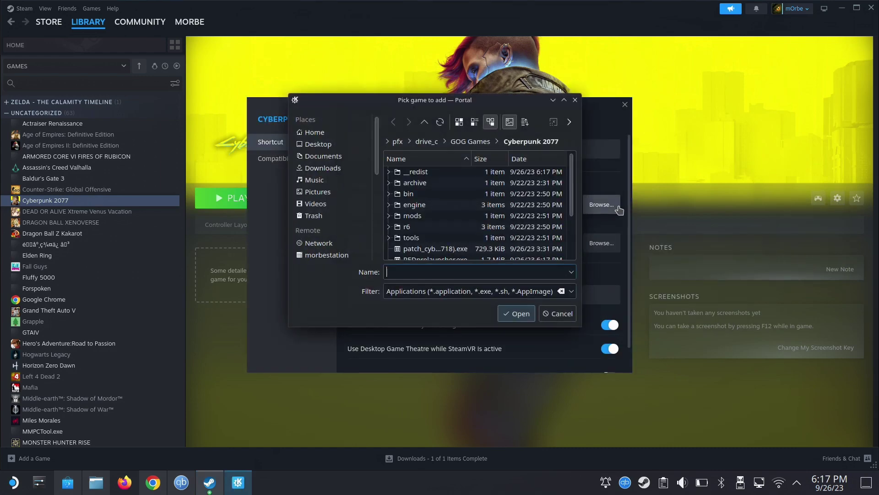
{"action": "double_click", "coordinate": [411, 194]}
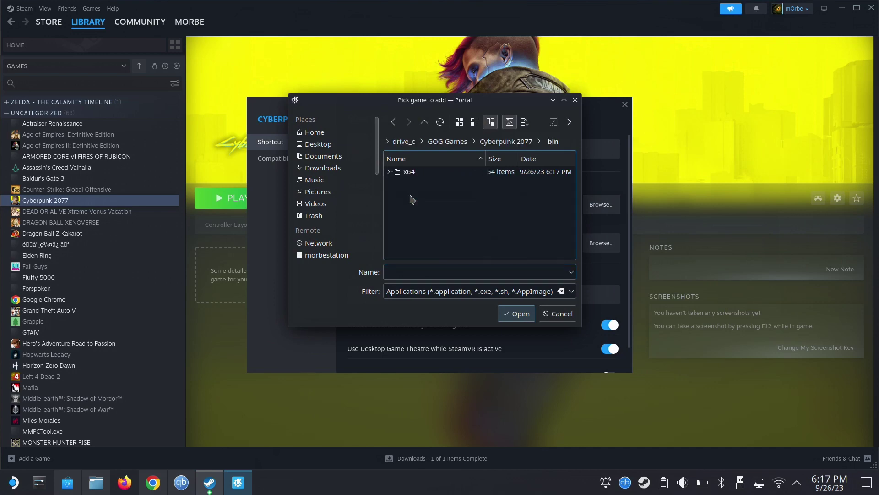
{"action": "double_click", "coordinate": [407, 173]}
{"action": "double_click", "coordinate": [447, 196]}
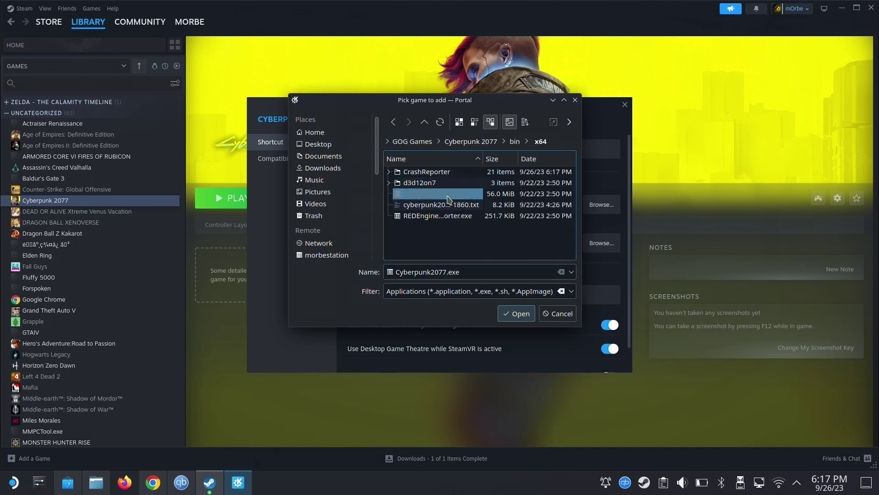
{"action": "left_click", "coordinate": [354, 202]}
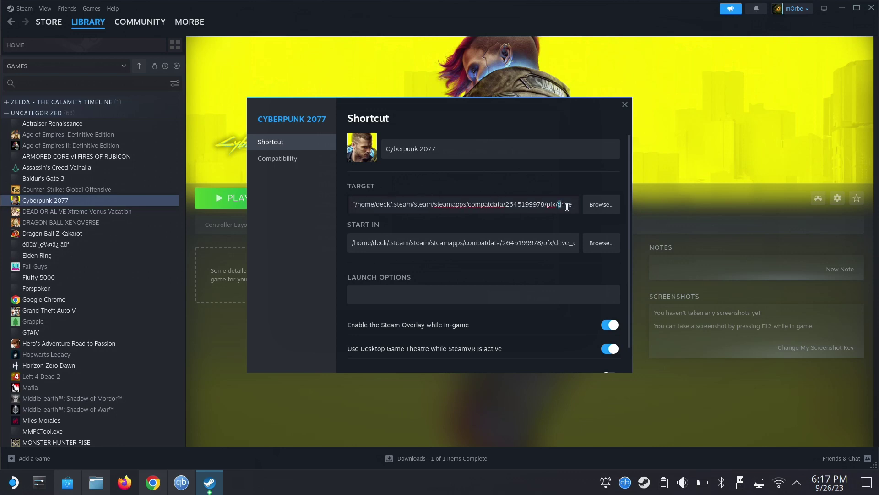
{"action": "left_click_drag", "start_coordinate": [556, 204], "coordinate": [575, 205]}
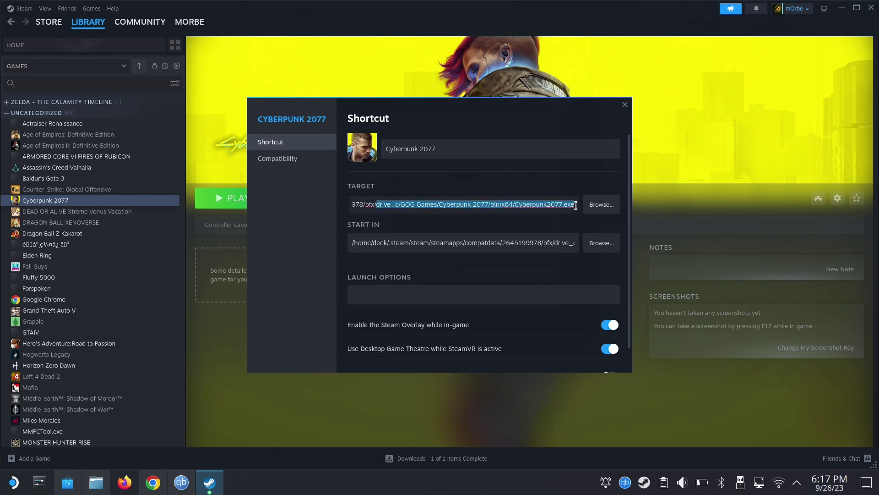
Copy the folder path up to bin/x64/ from the shortcut's target, paste it as the Start In directory, and close the properties.
{"action": "left_click", "coordinate": [587, 246]}
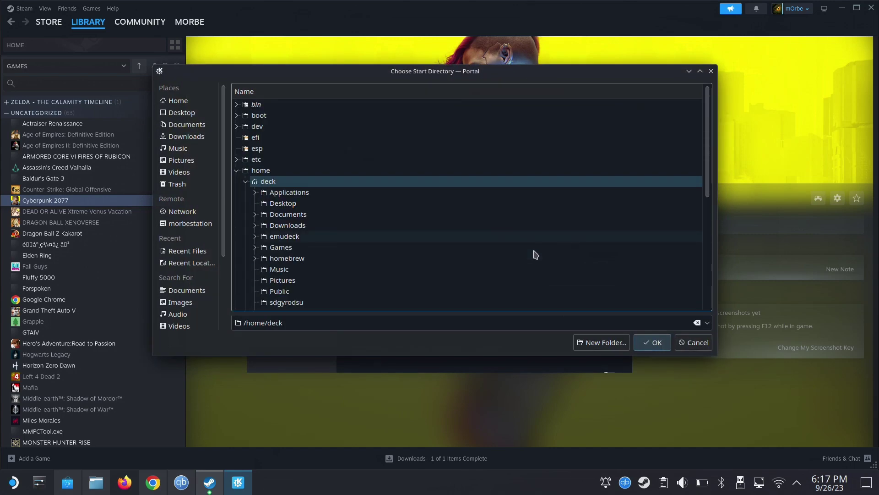
{"action": "left_click", "coordinate": [693, 342]}
{"action": "left_click", "coordinate": [563, 204]}
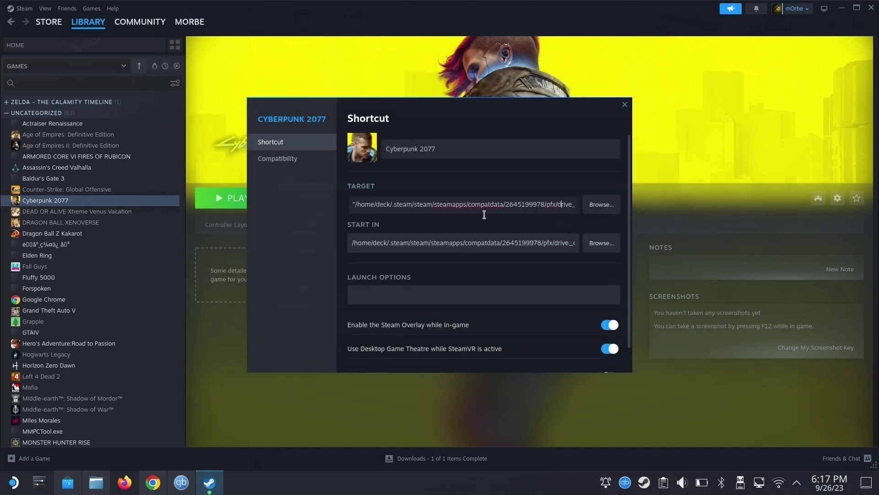
{"action": "left_click_drag", "start_coordinate": [357, 202], "coordinate": [512, 205]}
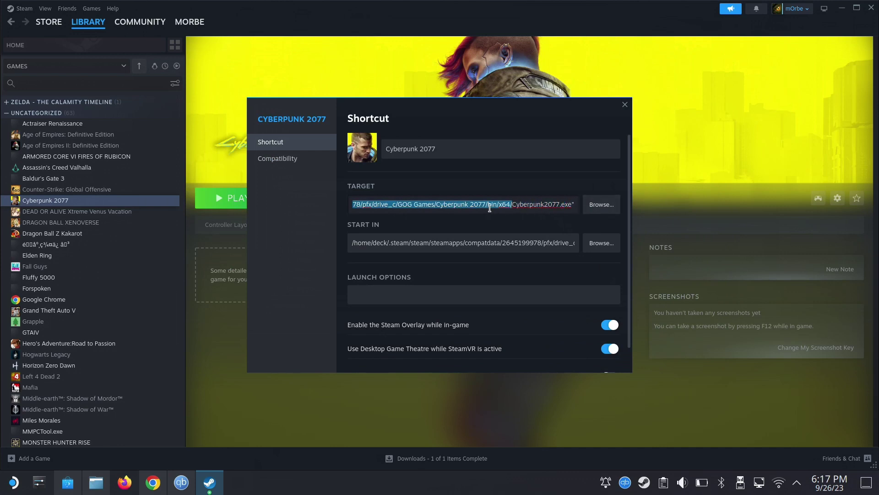
{"action": "right_click", "coordinate": [489, 206]}
{"action": "left_click", "coordinate": [510, 231]}
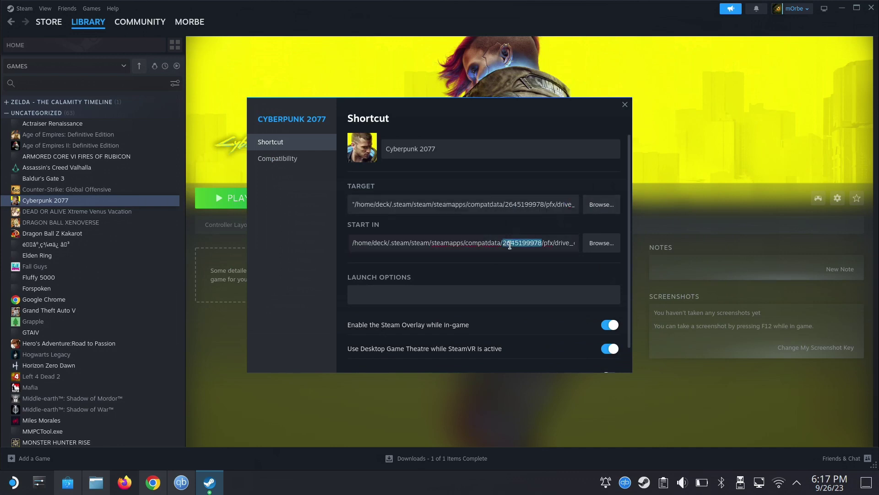
{"action": "triple_click", "coordinate": [510, 243]}
{"action": "right_click", "coordinate": [510, 245]}
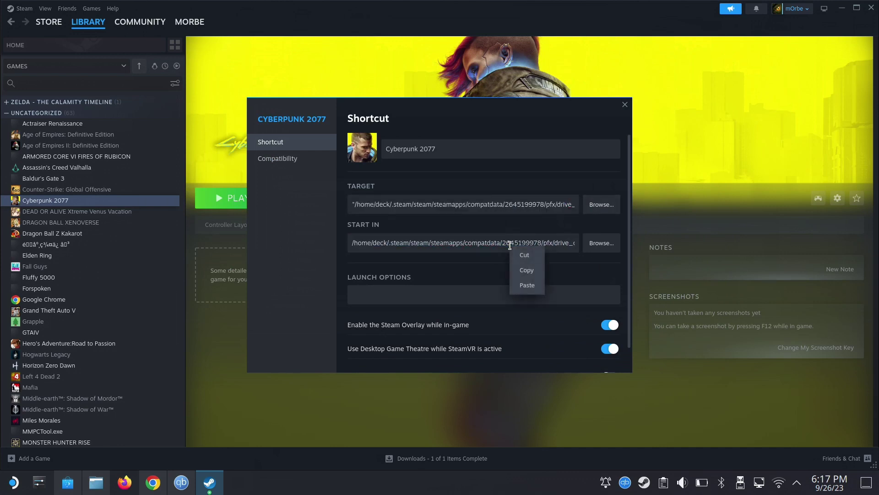
{"action": "left_click", "coordinate": [527, 285]}
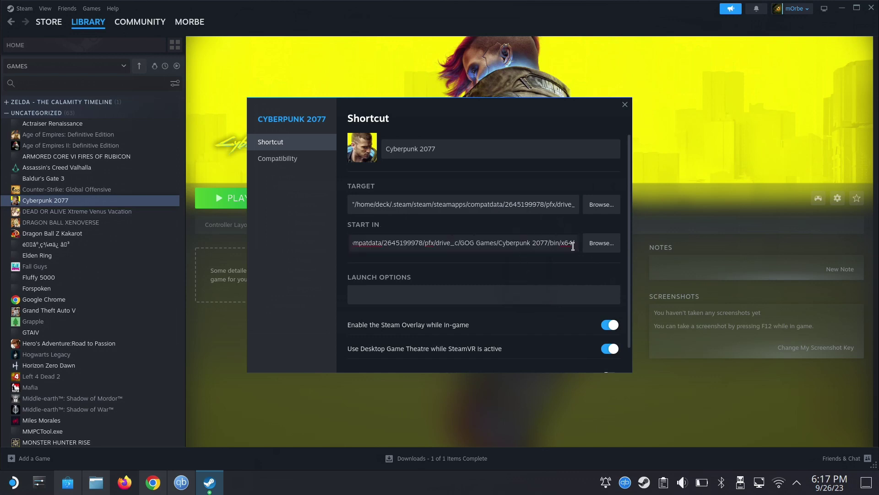
{"action": "left_click_drag", "start_coordinate": [576, 243], "coordinate": [564, 242]}
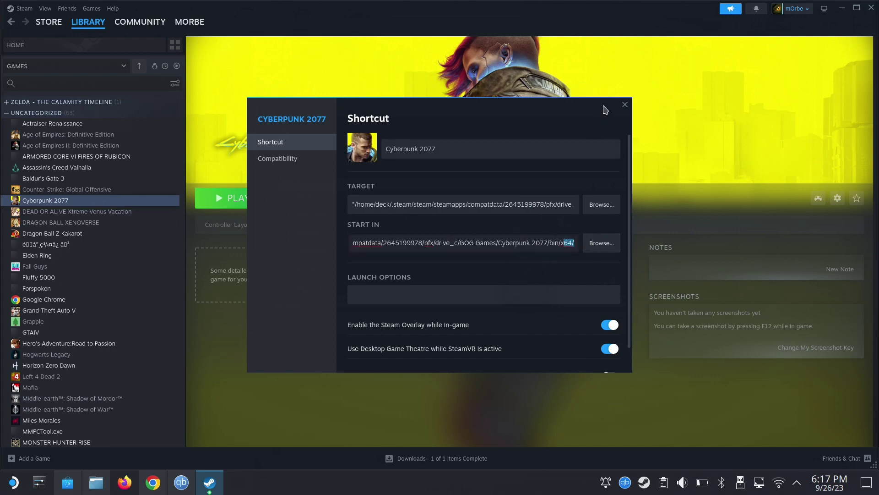
{"action": "left_click", "coordinate": [625, 104]}
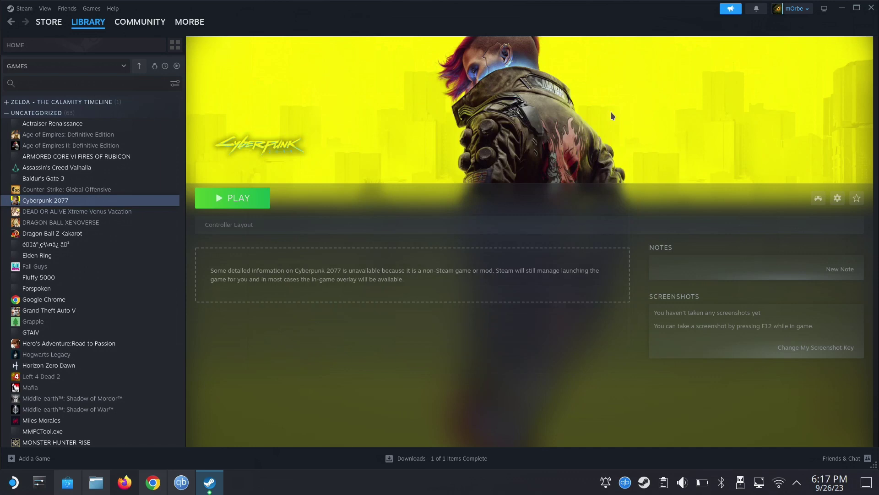
Launch Cyberpunk 2077 from the Steam library in desktop mode and try to switch to the game's window.
{"action": "left_click", "coordinate": [258, 197]}
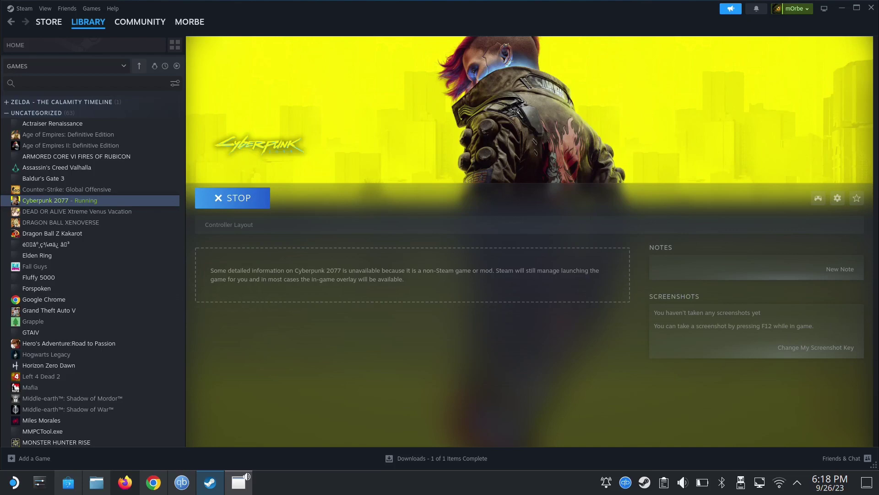
{"action": "key", "text": "alt+Tab"}
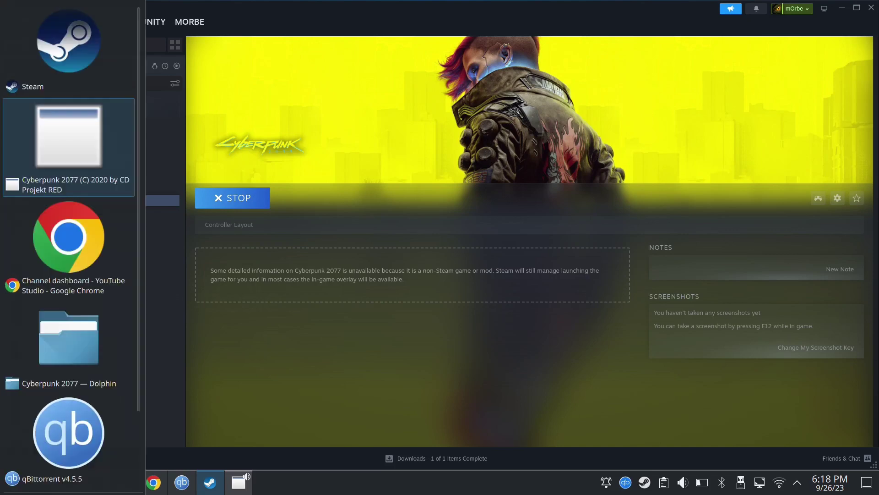
{"action": "key", "text": "alt+Tab"}
{"action": "key", "text": "alt+Tab"}
{"action": "key", "text": "alt+Tab"}
{"action": "key", "text": "alt+Tab"}
{"action": "key", "text": "alt+Tab"}
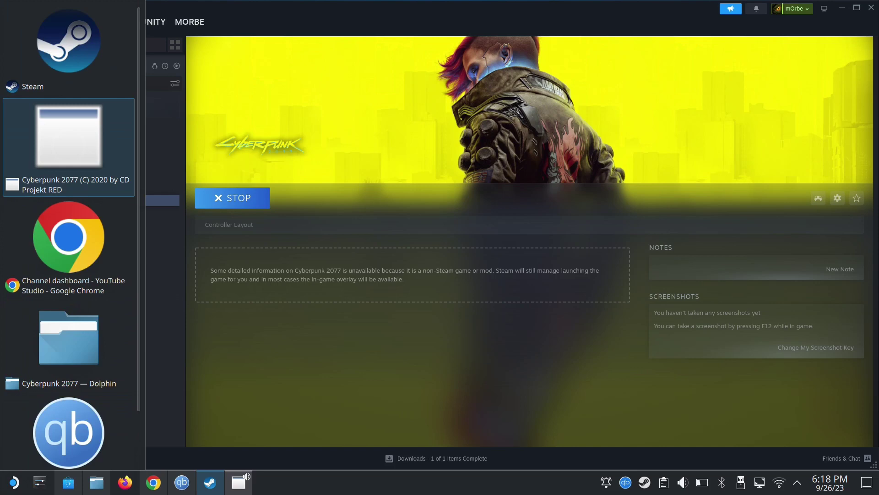
{"action": "key", "text": "Escape"}
{"action": "key", "text": "alt+Tab"}
{"action": "key", "text": "alt+Tab"}
{"action": "key", "text": "alt+Tab"}
{"action": "key", "text": "alt+Tab"}
{"action": "key", "text": "alt+Tab"}
{"action": "key", "text": "alt+Tab"}
{"action": "key", "text": "alt+Tab"}
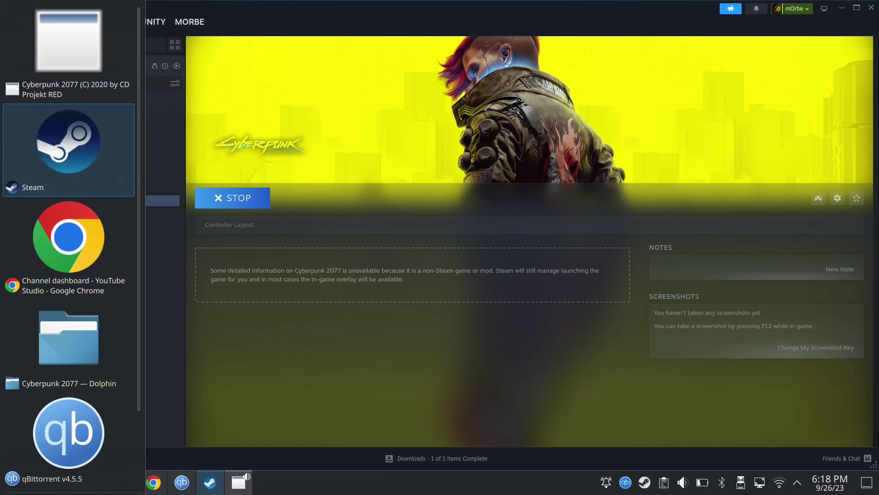
{"action": "key", "text": "alt+Tab"}
{"action": "key", "text": "alt+Tab"}
{"action": "key", "text": "alt+Tab"}
{"action": "key", "text": "alt+Tab"}
{"action": "key", "text": "alt+Tab"}
{"action": "key", "text": "alt+Tab"}
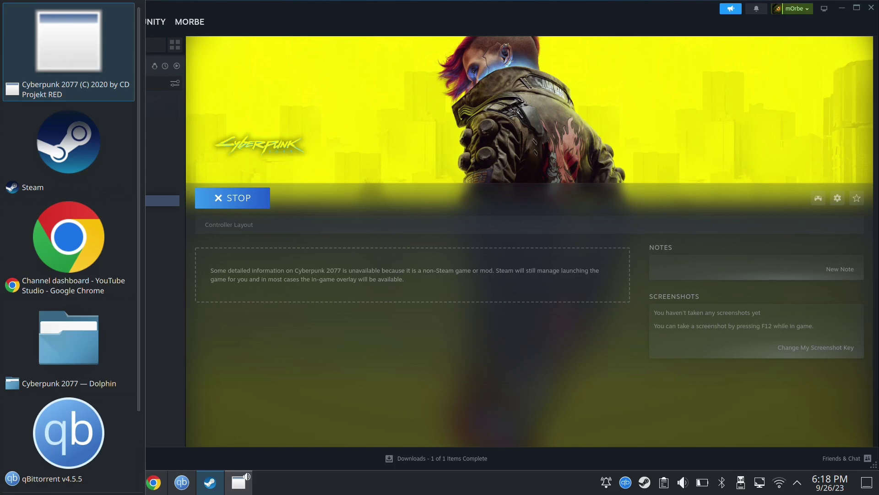
Open the system's log-out screen and switch windows to get past the warning about the unresponsive steam_app_0.
{"action": "key", "text": "ctrl+alt+Delete"}
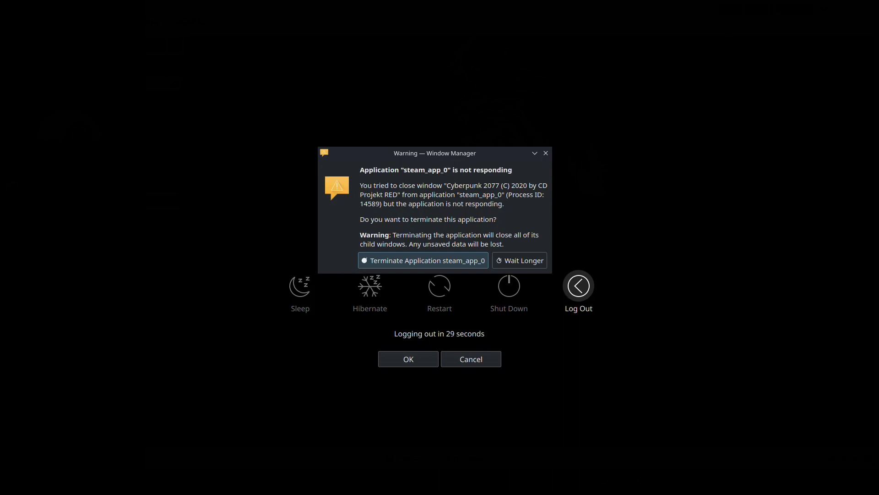
{"action": "key", "text": "Tab"}
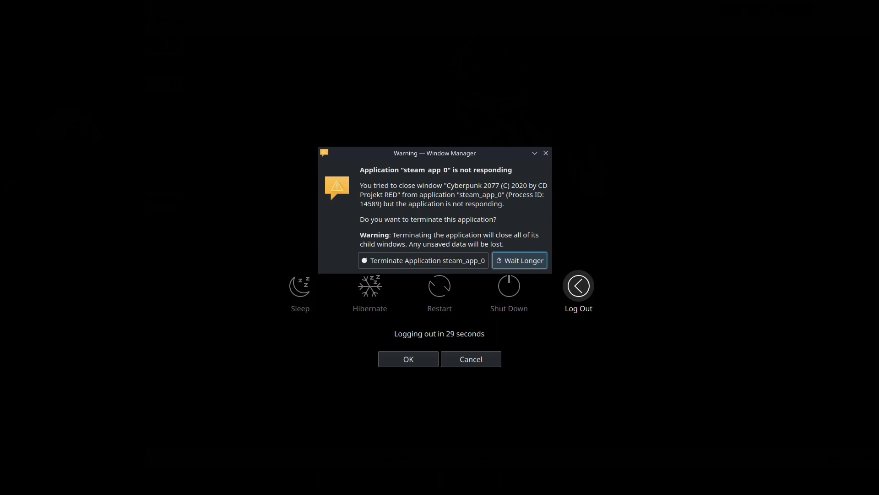
{"action": "key", "text": "alt+Tab"}
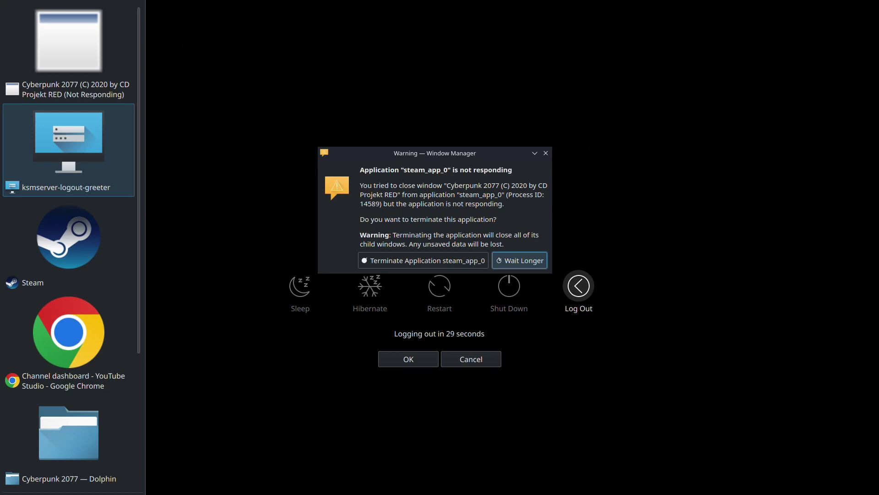
{"action": "key", "text": "alt+Tab"}
{"action": "key", "text": "alt+Tab"}
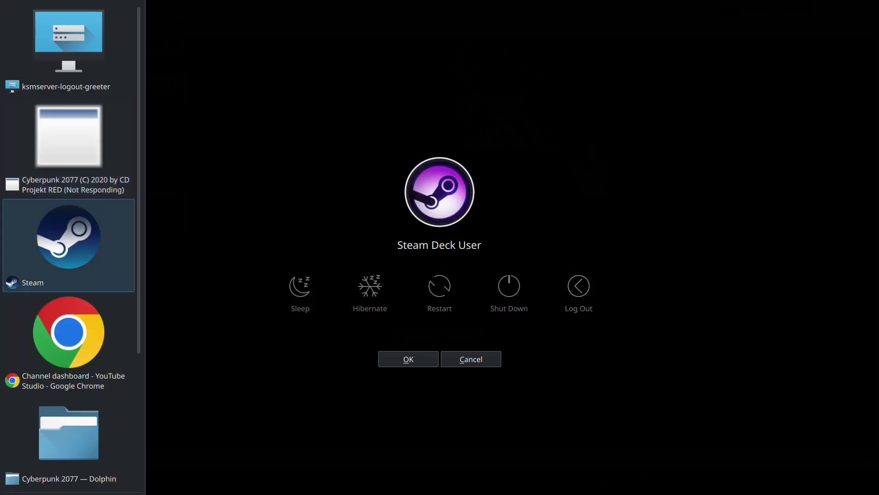
{"action": "key", "text": "alt+Tab"}
{"action": "key", "text": "alt+Tab"}
{"action": "key", "text": "alt+Tab"}
{"action": "key", "text": "alt+Tab"}
{"action": "key", "text": "alt+Tab"}
{"action": "key", "text": "alt+Tab"}
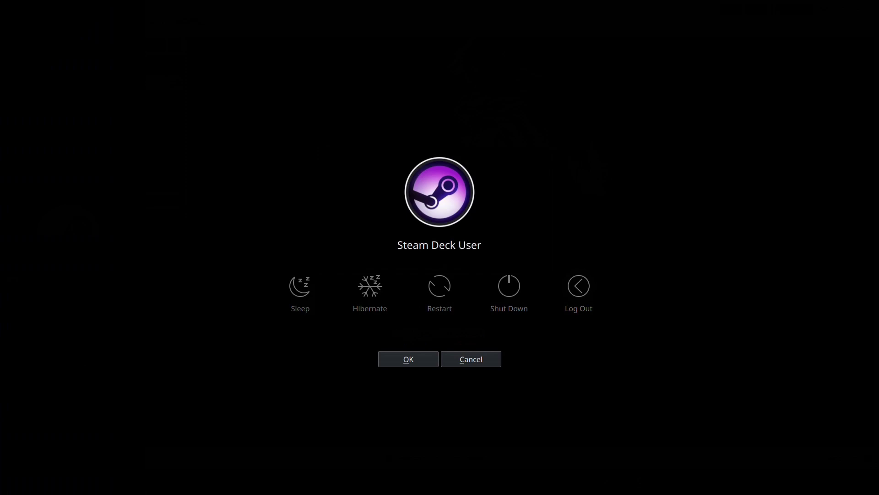
Restart the Steam Deck from the log-out screen.
{"action": "key", "text": "alt+Tab"}
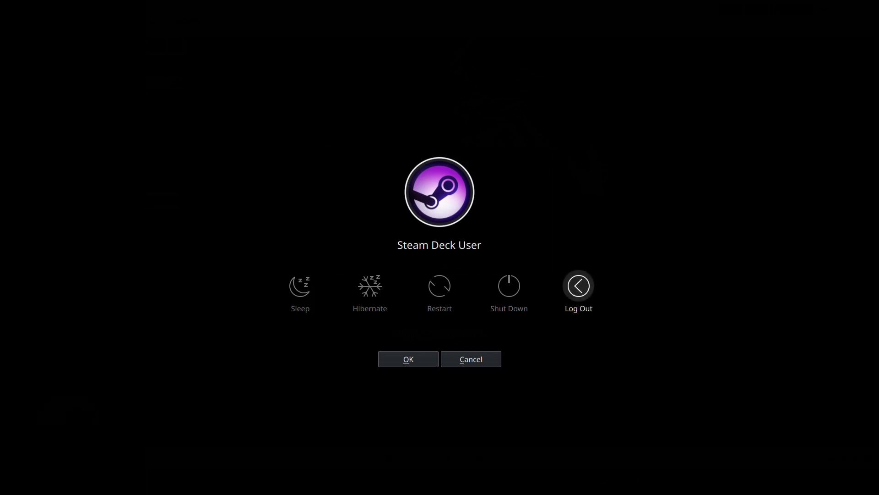
{"action": "key", "text": "Right"}
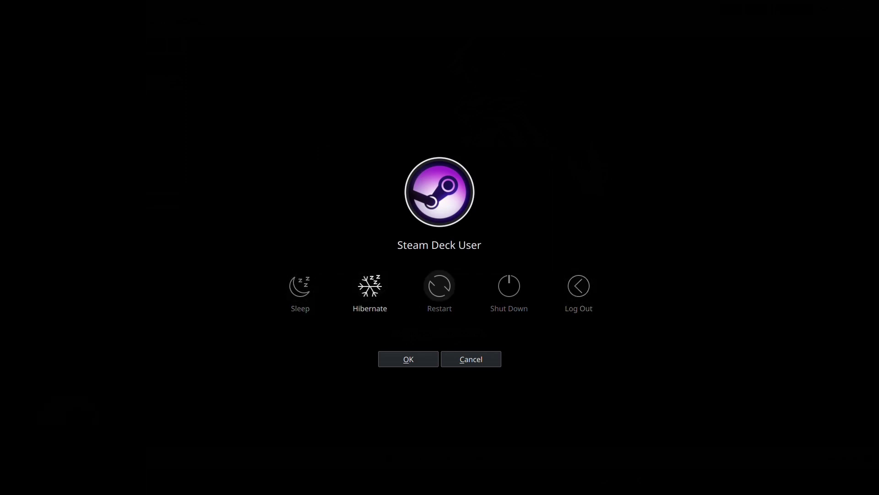
{"action": "key", "text": "Right"}
{"action": "key", "text": "Return"}
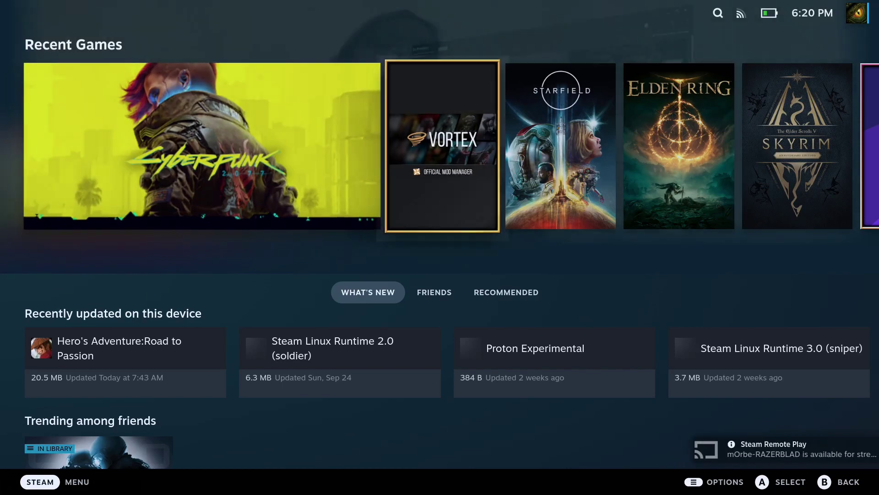
Launch Cyberpunk 2077 from the recent games in gaming mode and resume it from its Steam menu.
{"action": "key", "text": "Return"}
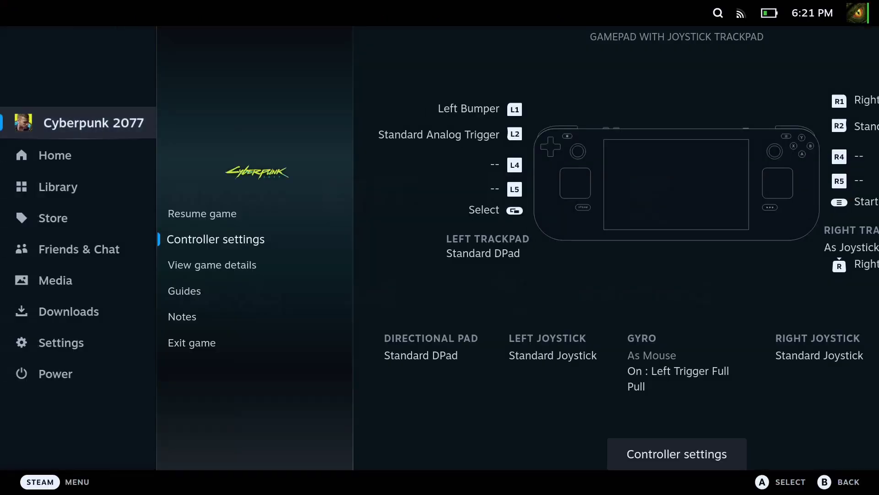
{"action": "key", "text": "Escape"}
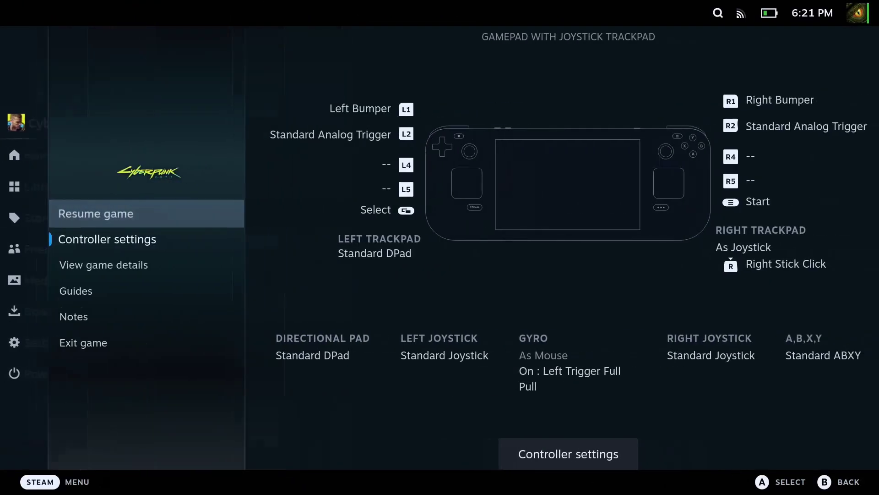
{"action": "key", "text": "Return"}
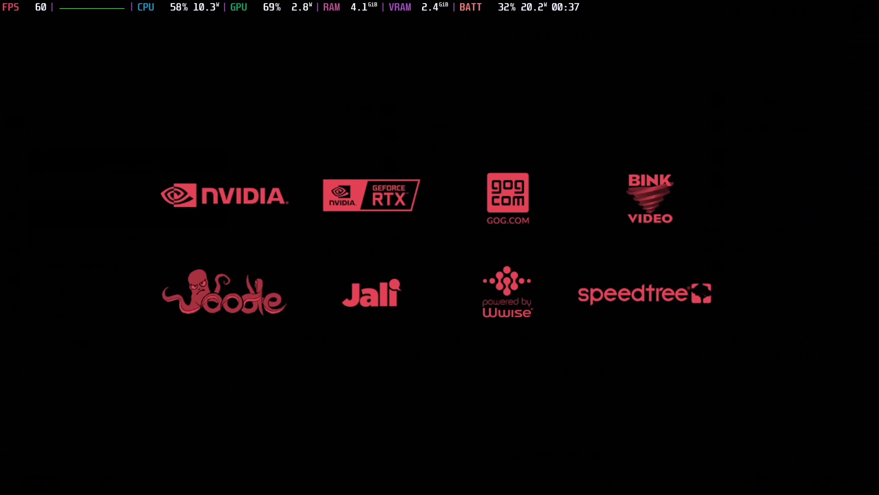